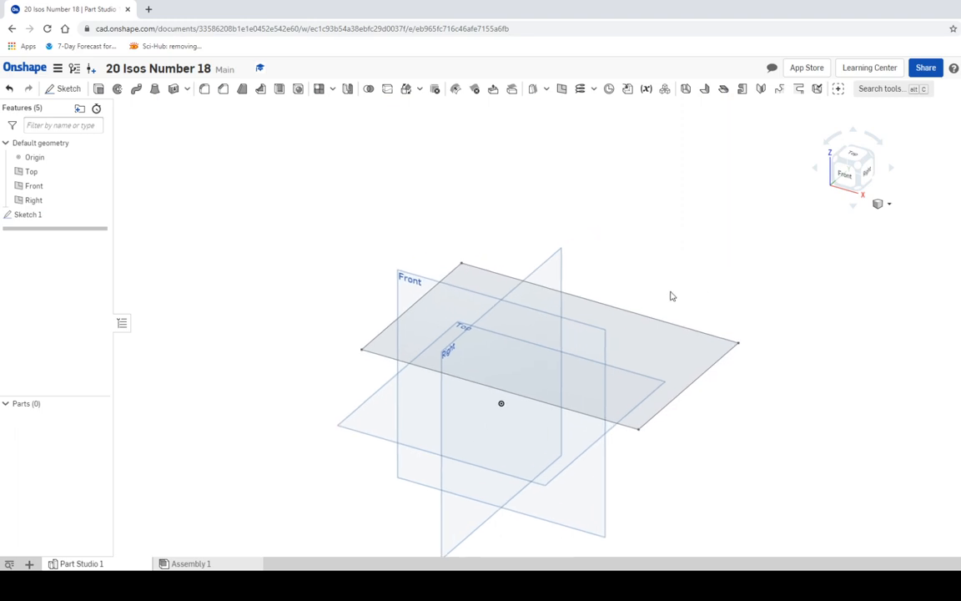
Check the reference drawing in OneNote, then extrude the base rectangle of Sketch 1 as a new solid with a 2 in depth.
click(271, 585)
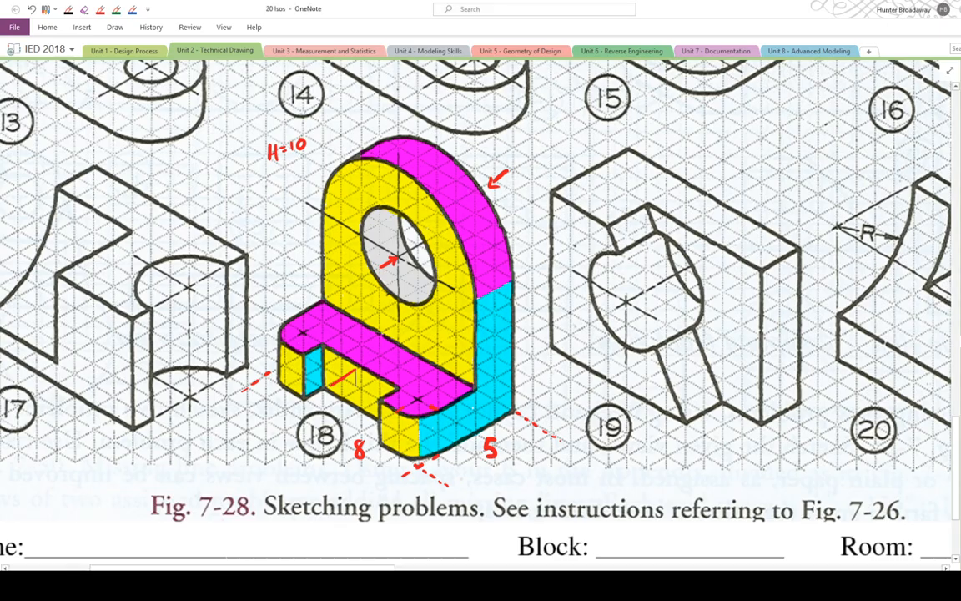
click(279, 585)
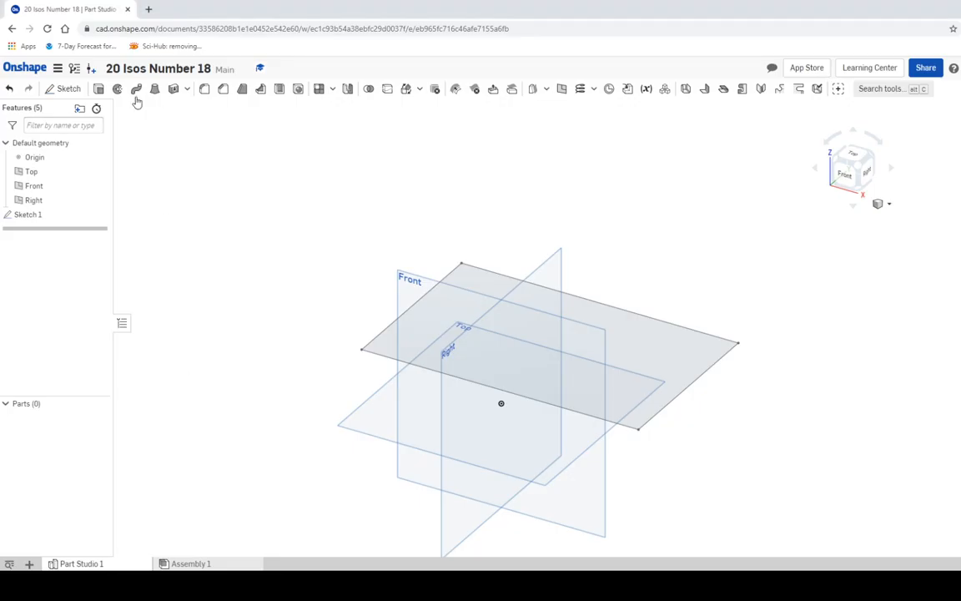
click(98, 89)
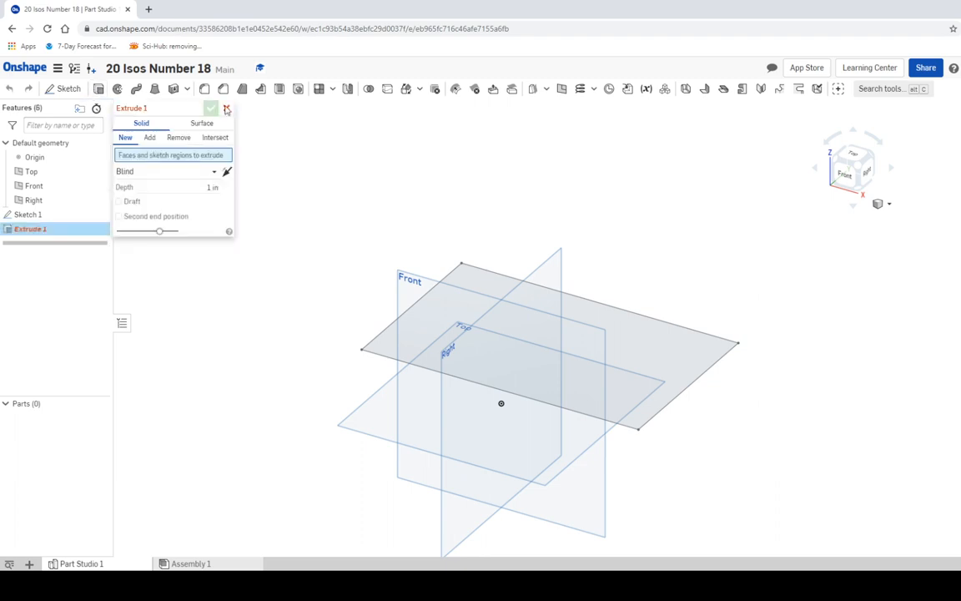
click(590, 332)
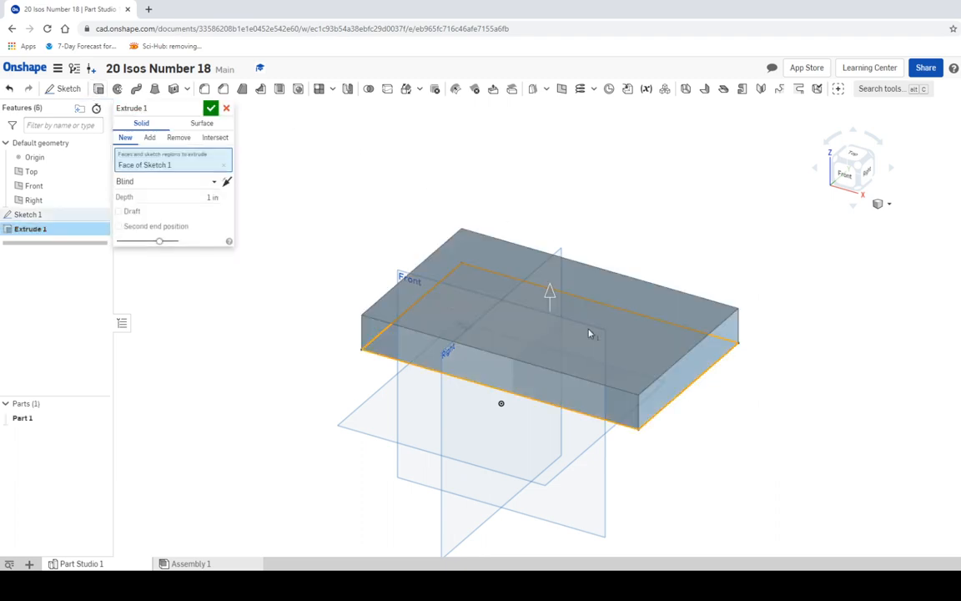
click(194, 196)
text(2)
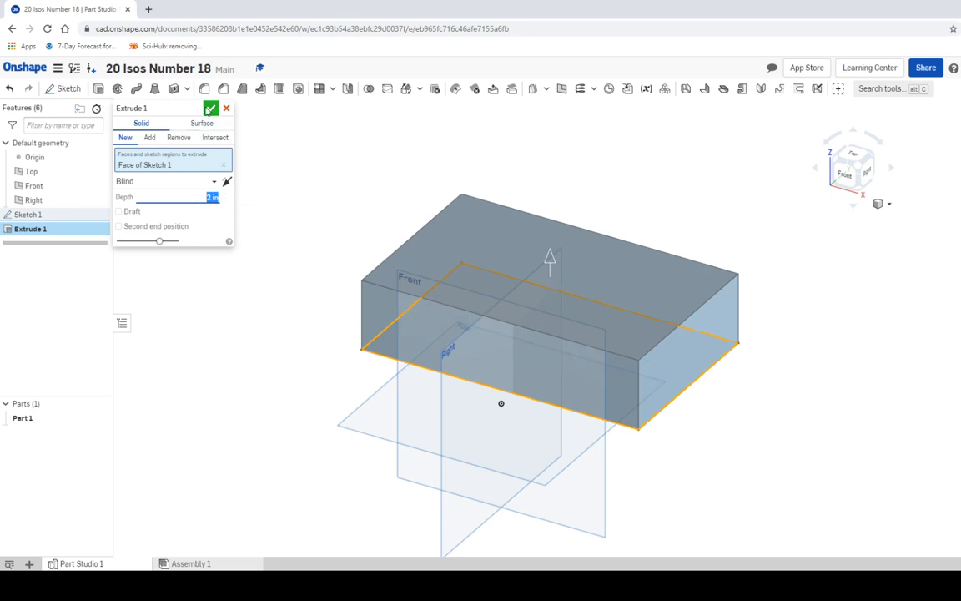
click(211, 108)
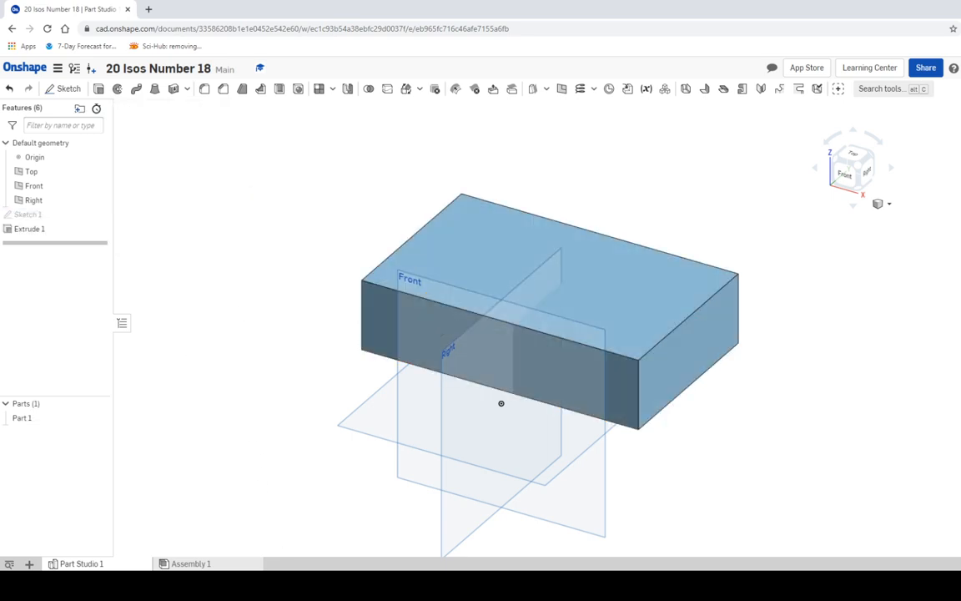
Sketch a full-width rectangle 2 in deep along the rear edge of the base block's upper face, after consulting the reference drawing.
key(alt+Tab)
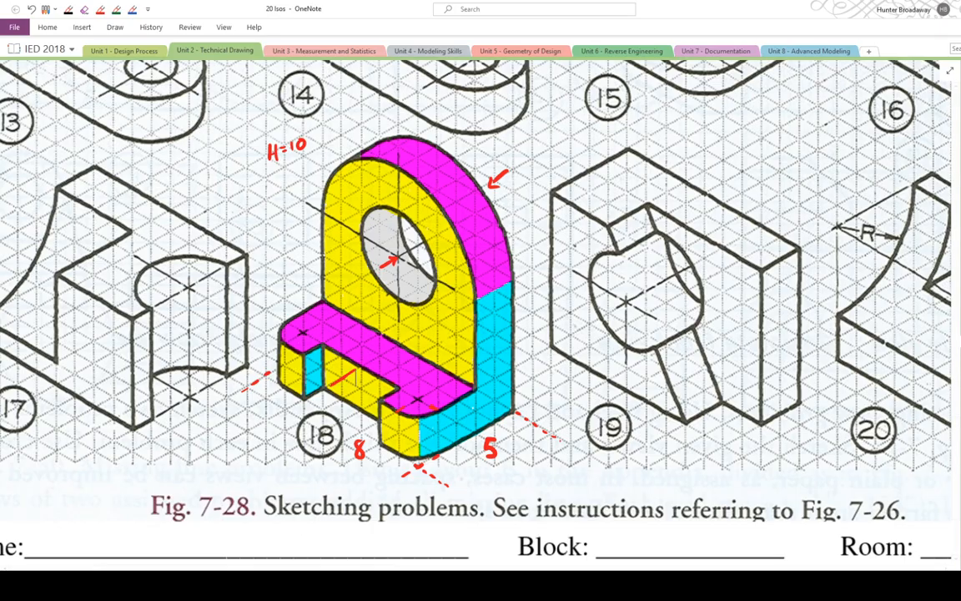
key(alt+Tab)
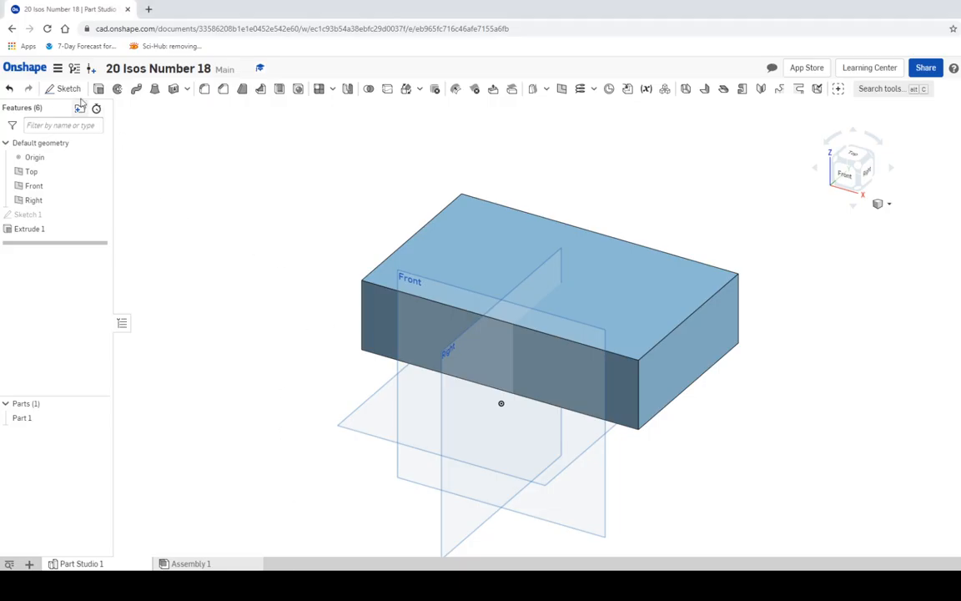
click(67, 88)
click(560, 246)
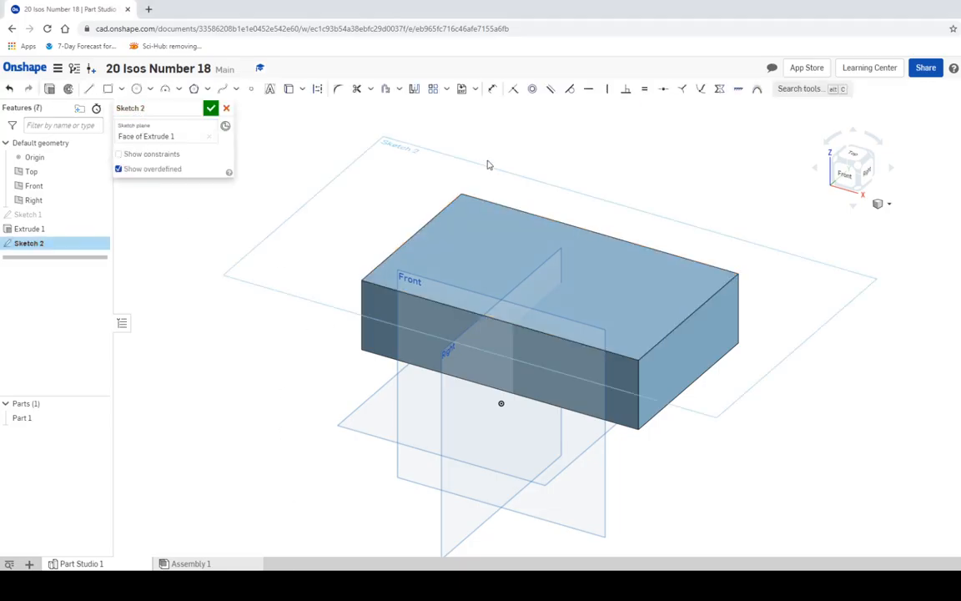
click(839, 148)
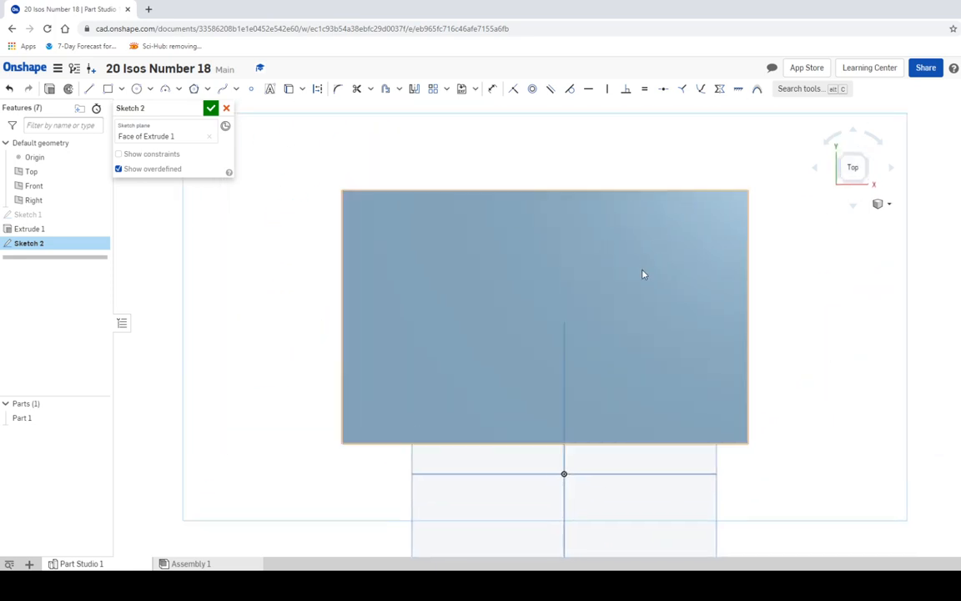
click(108, 89)
click(341, 191)
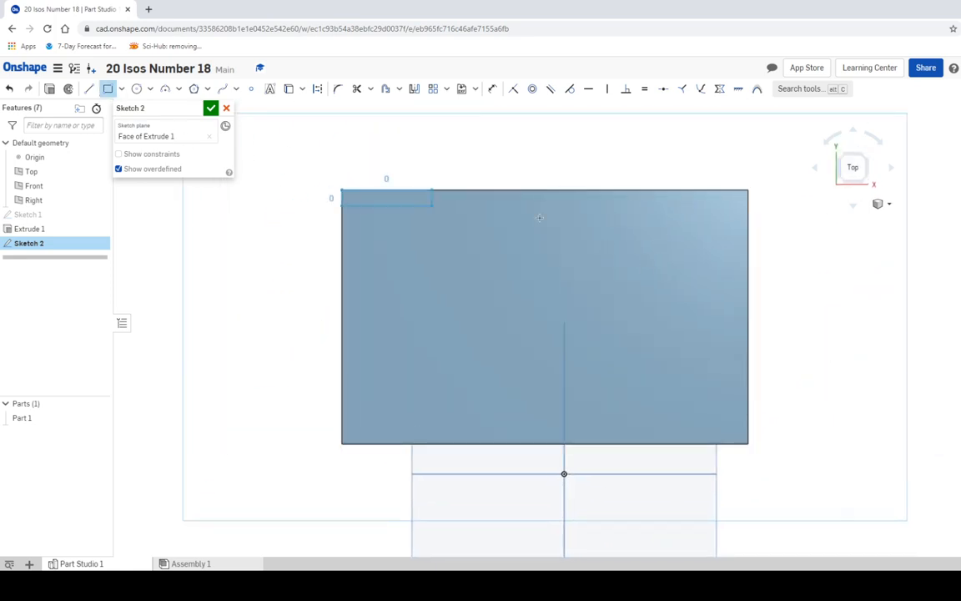
click(745, 255)
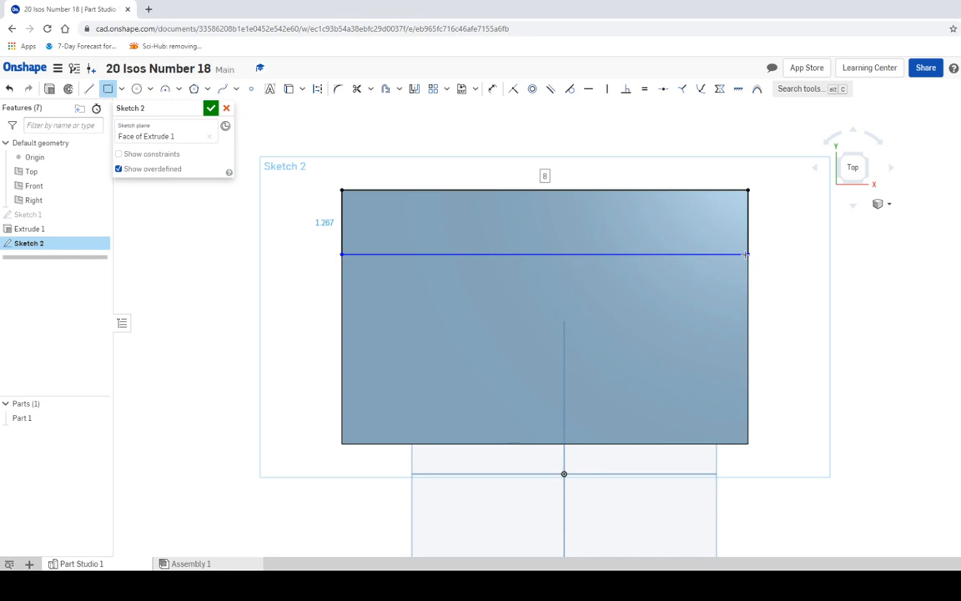
text(2)
key(Return)
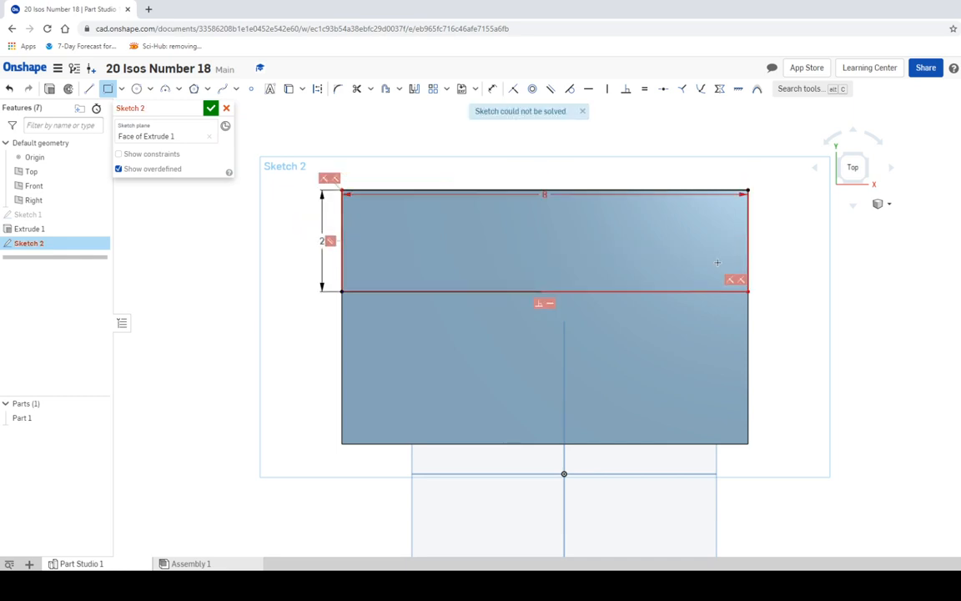
click(210, 109)
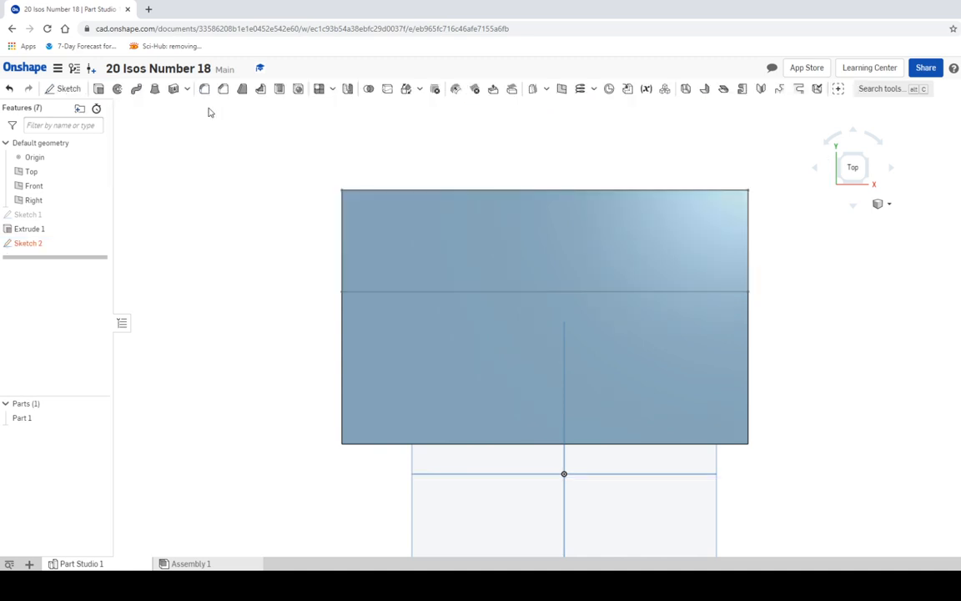
Extrude the rear rectangle upward 8 in, adding it to the base block as an upright wall.
click(871, 182)
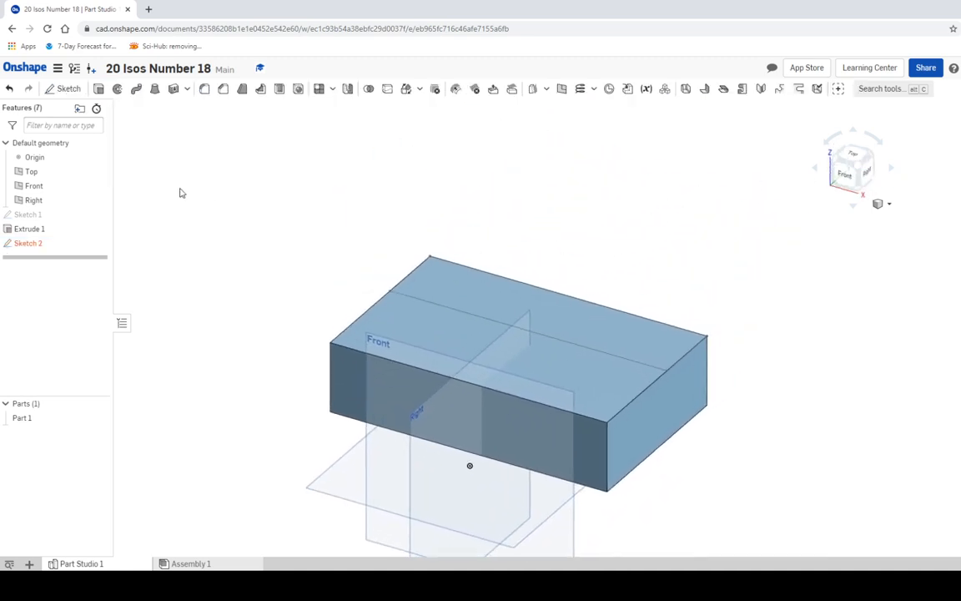
click(99, 89)
click(489, 302)
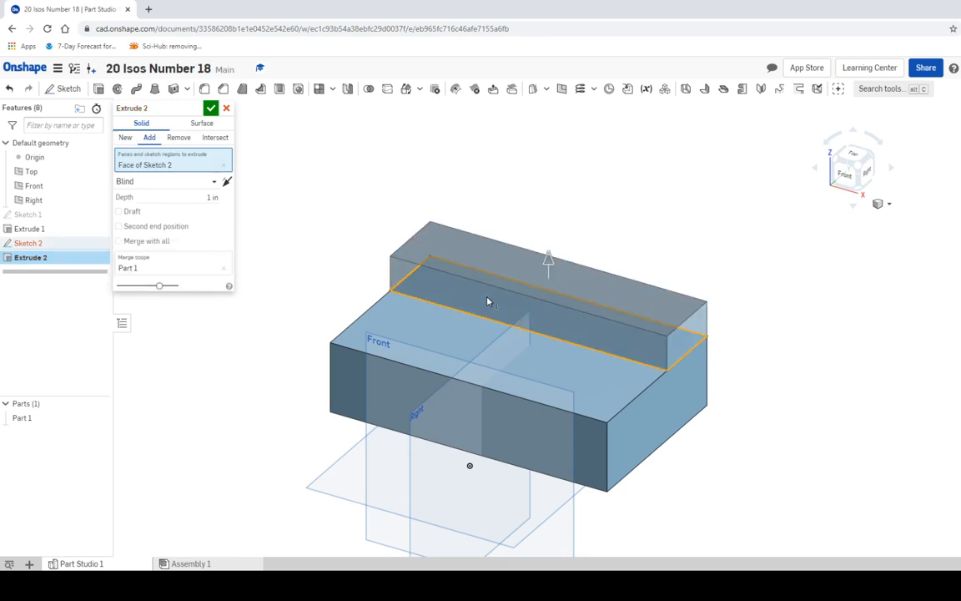
click(202, 197)
text(8)
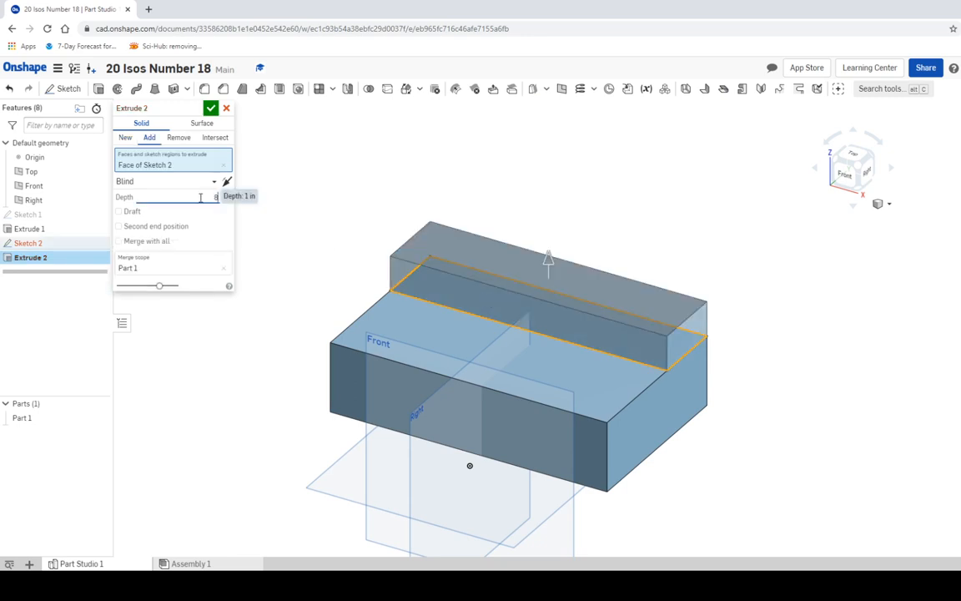
key(Return)
middle_drag(334, 220, 317, 337)
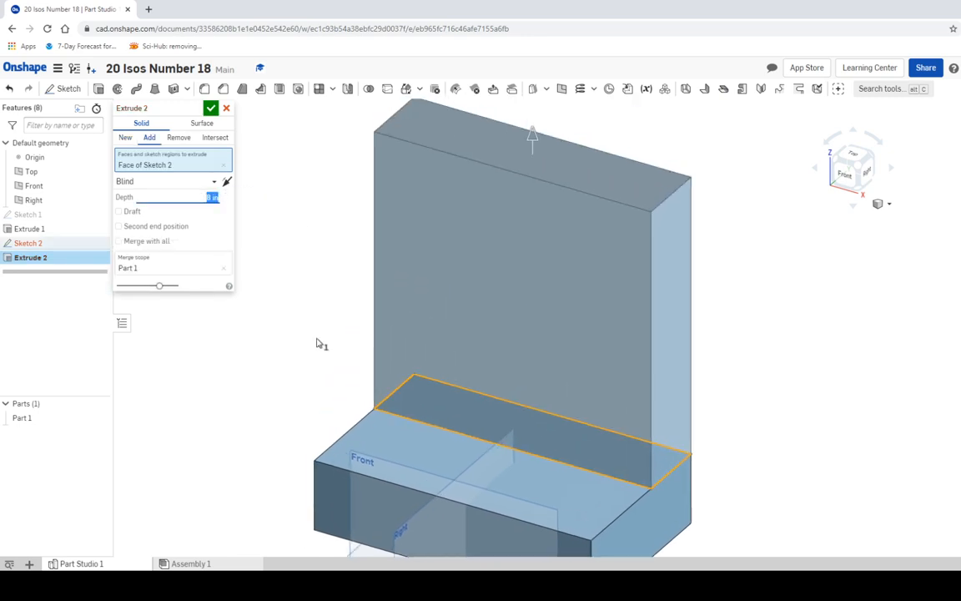
scroll(317, 324, up, 2)
scroll(317, 329, down, 3)
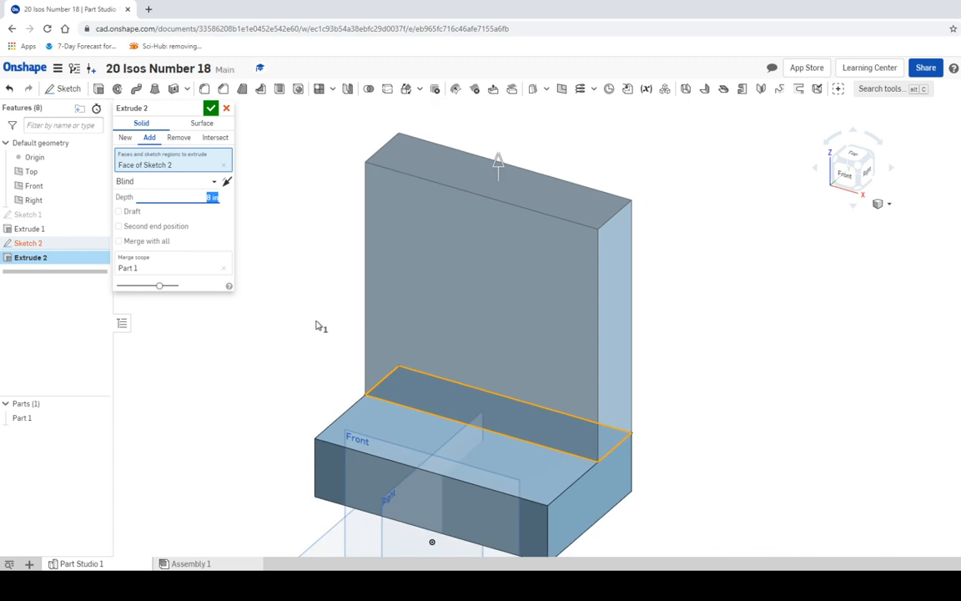
click(210, 107)
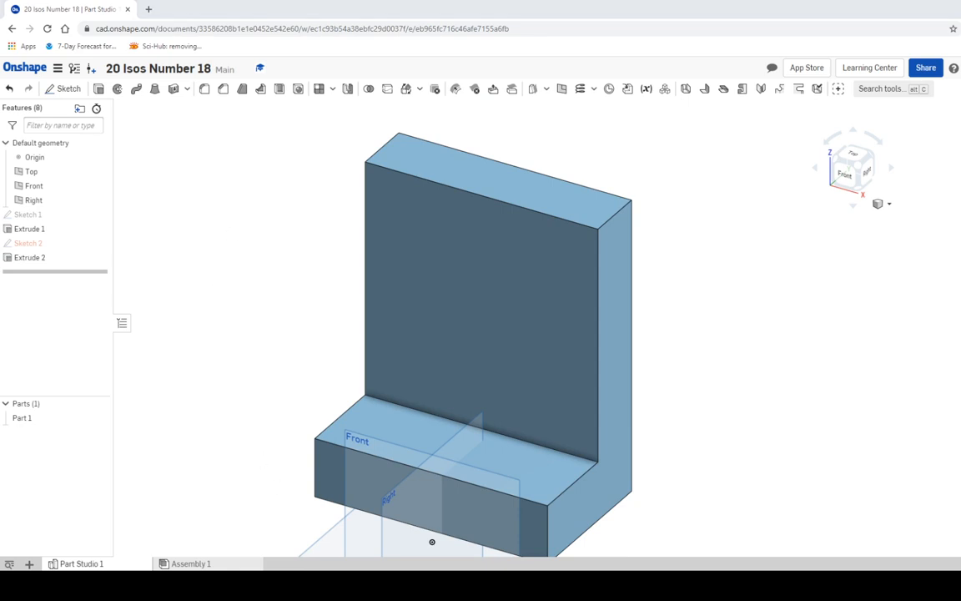
Consult the reference drawing and fillet the upright wall's two upper corner edges with a 4 in radius.
key(alt+Tab)
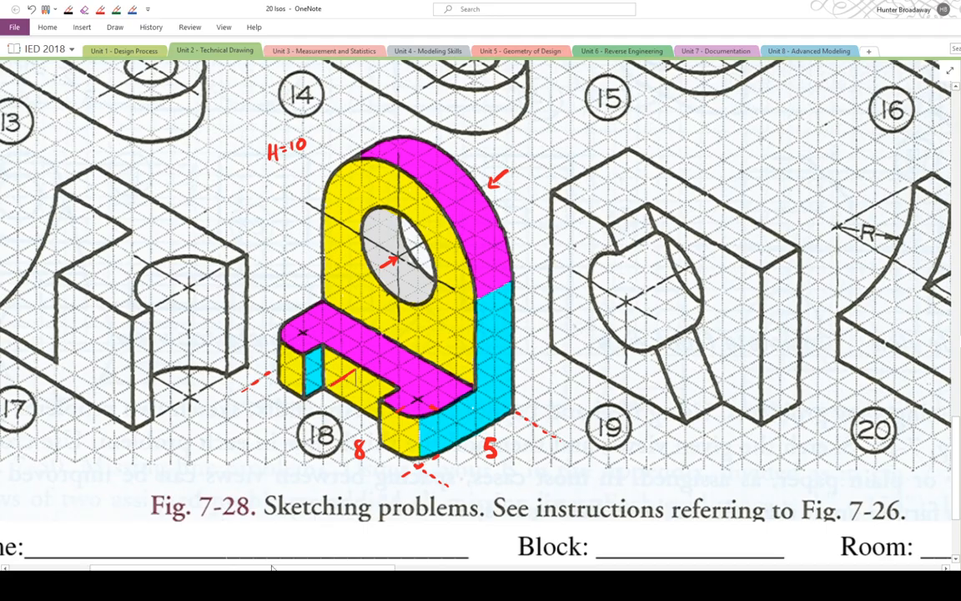
key(alt+Tab)
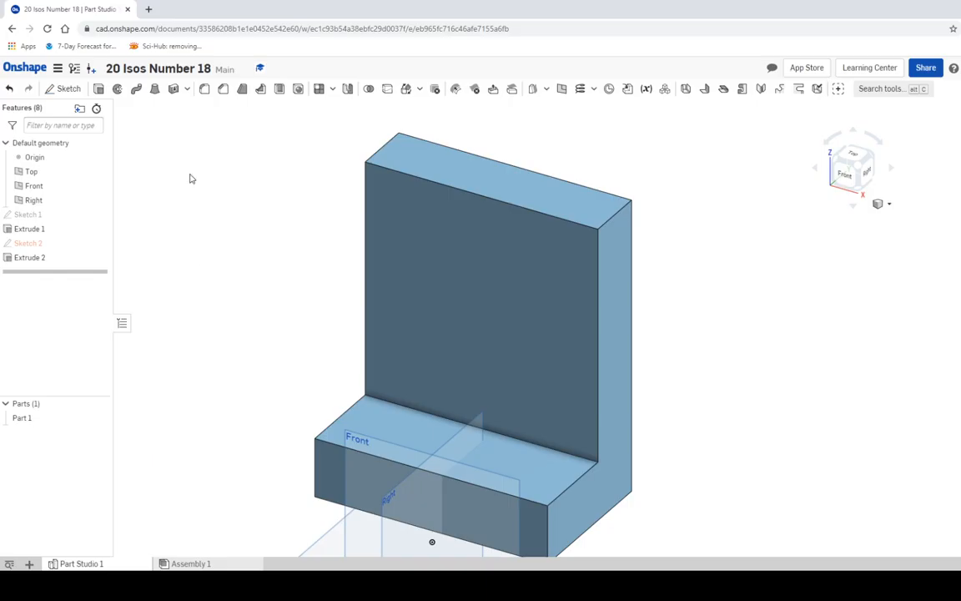
click(205, 90)
click(183, 171)
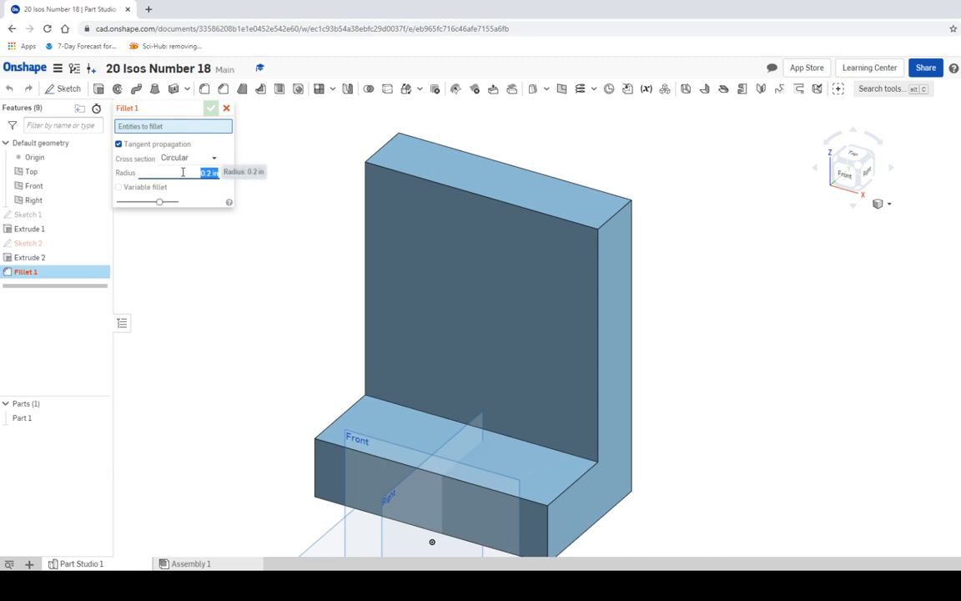
text(4)
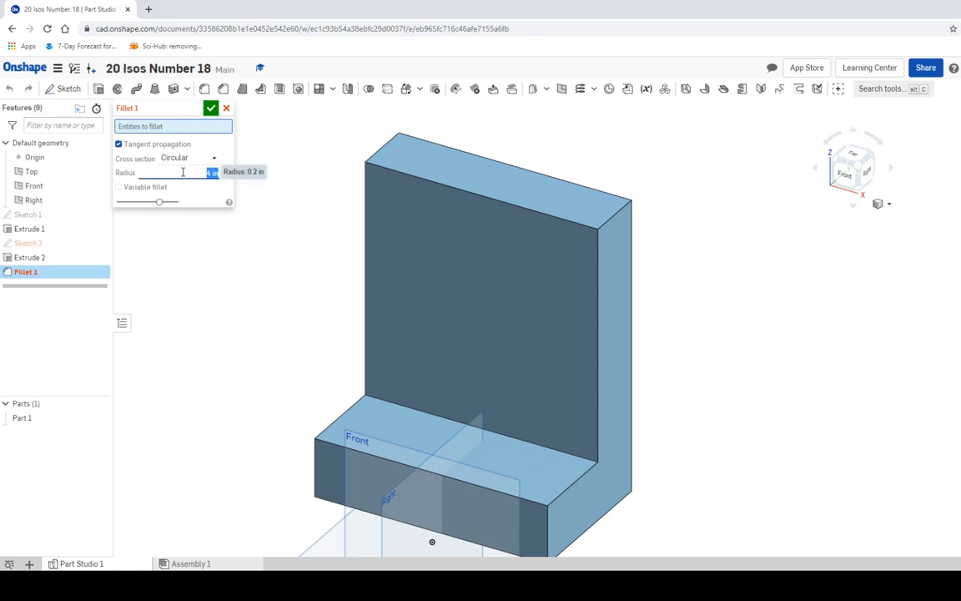
click(382, 152)
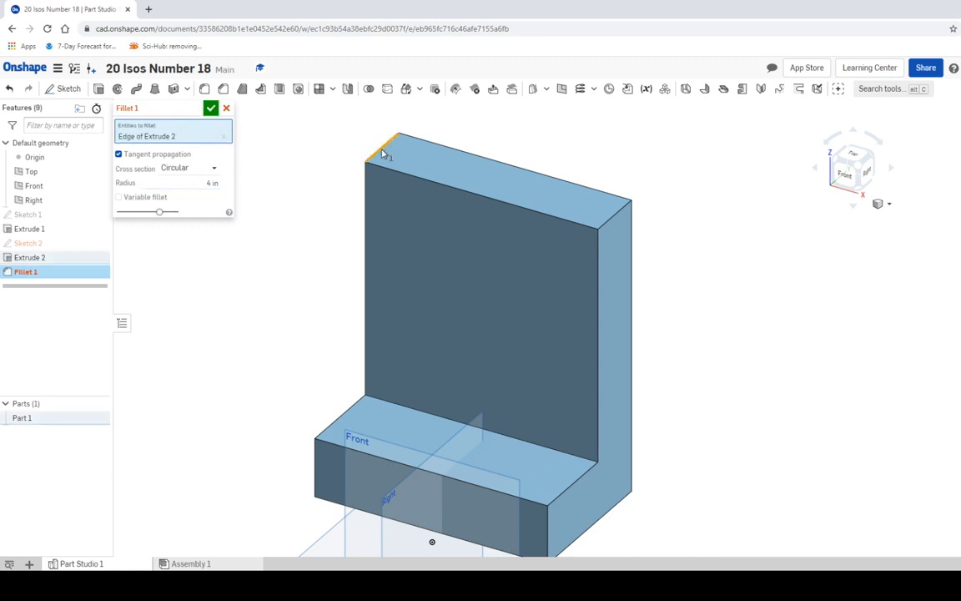
click(615, 216)
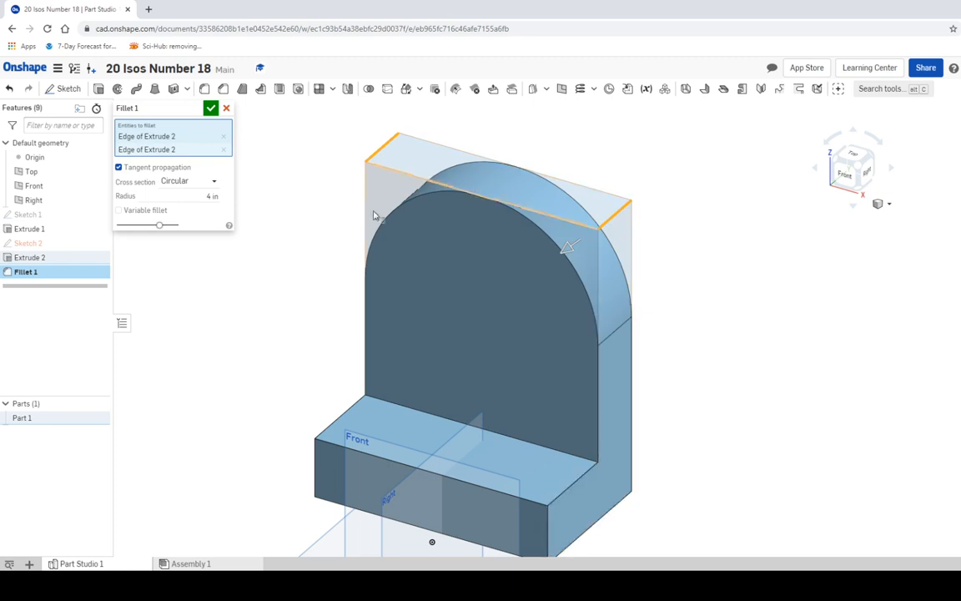
click(211, 107)
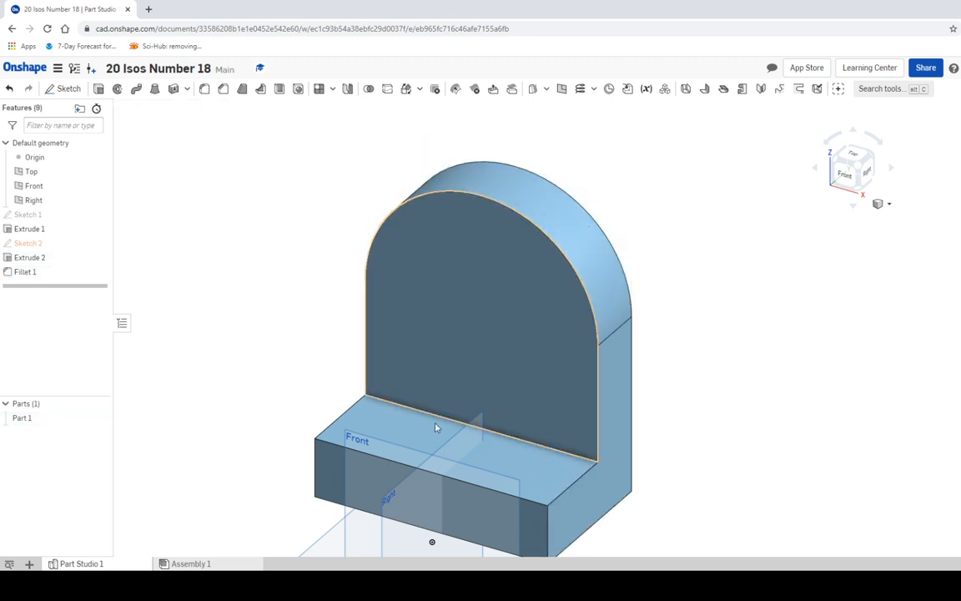
middle_drag(673, 446, 675, 347)
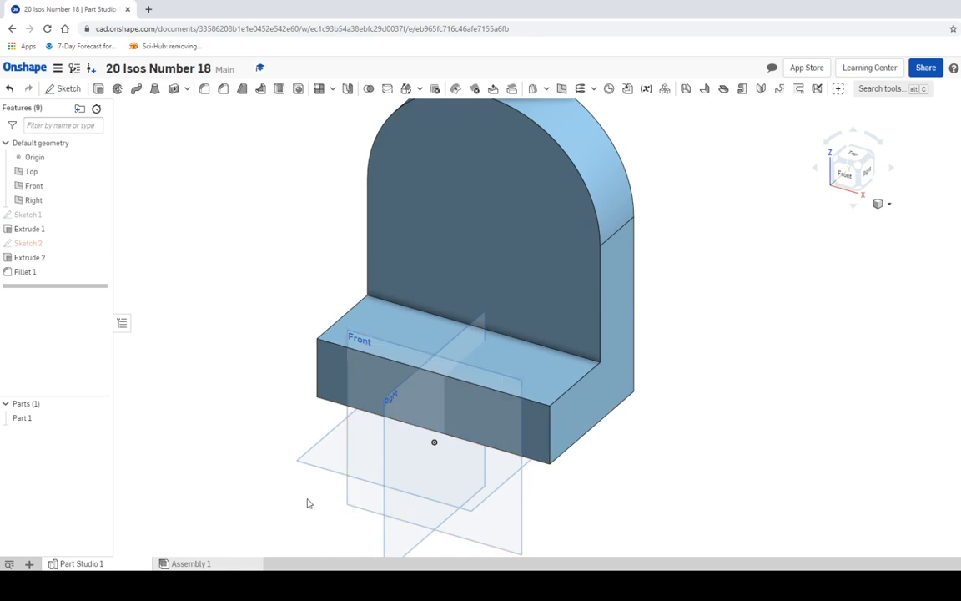
click(279, 586)
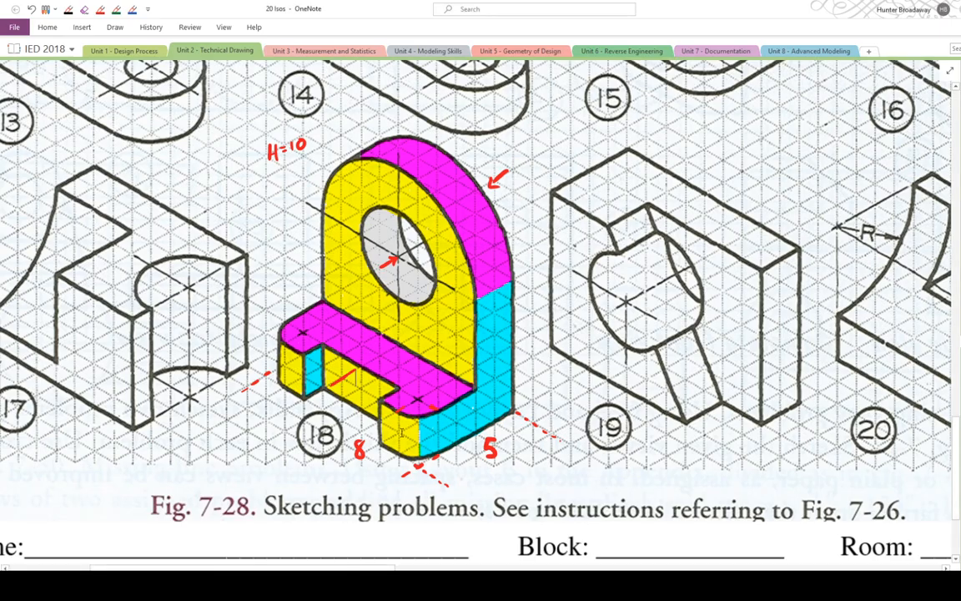
click(285, 586)
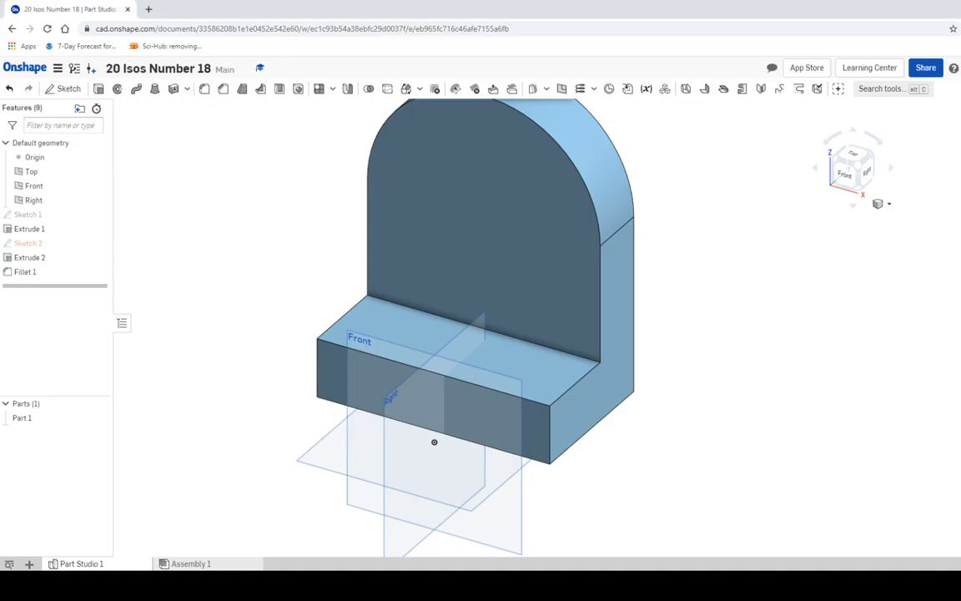
click(205, 89)
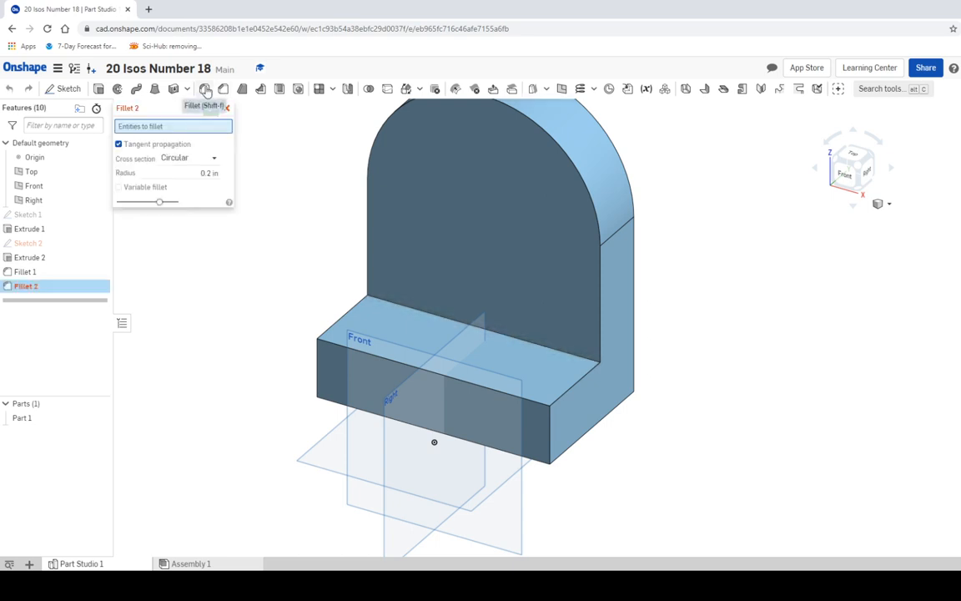
click(200, 173)
text(1)
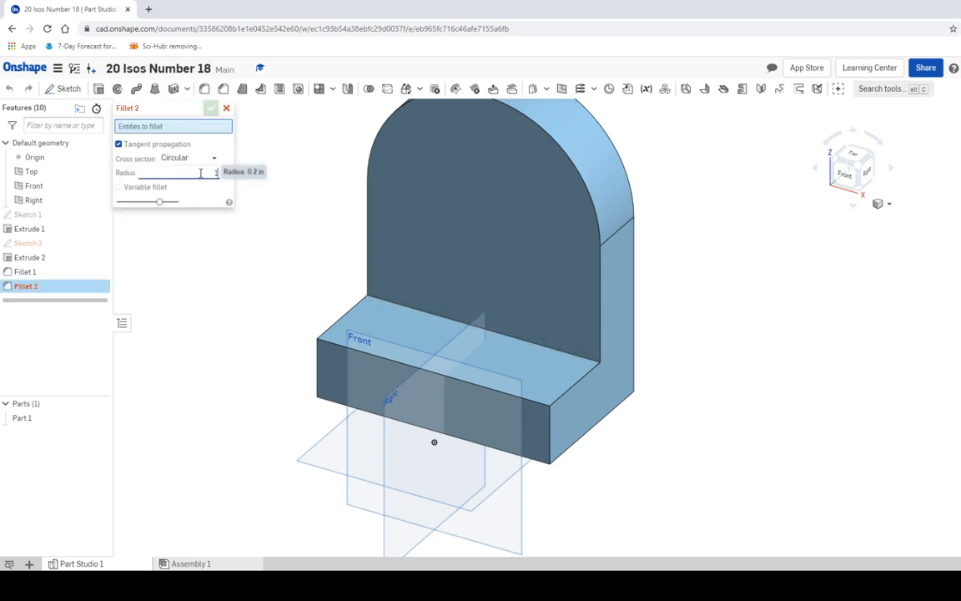
key(Return)
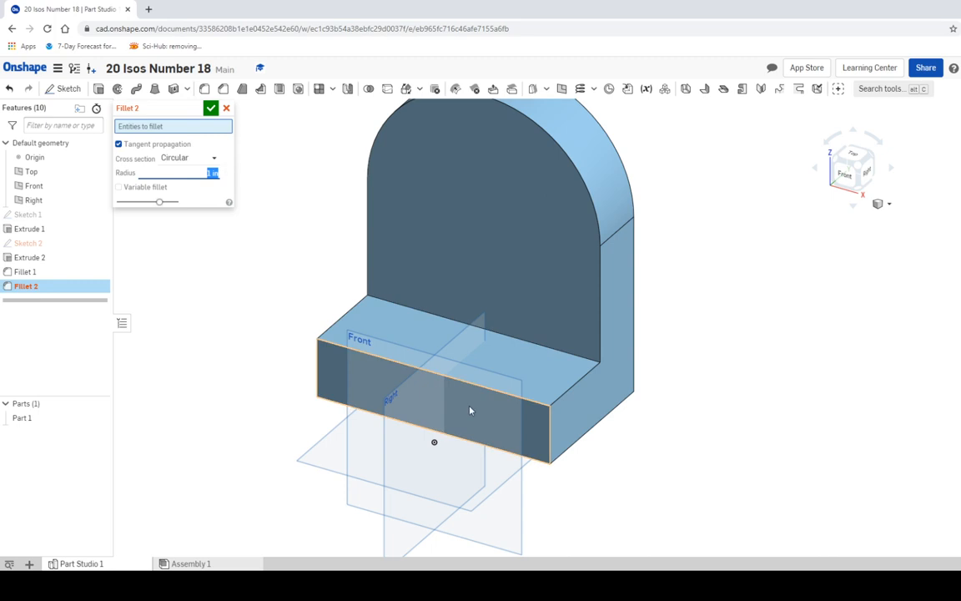
click(552, 434)
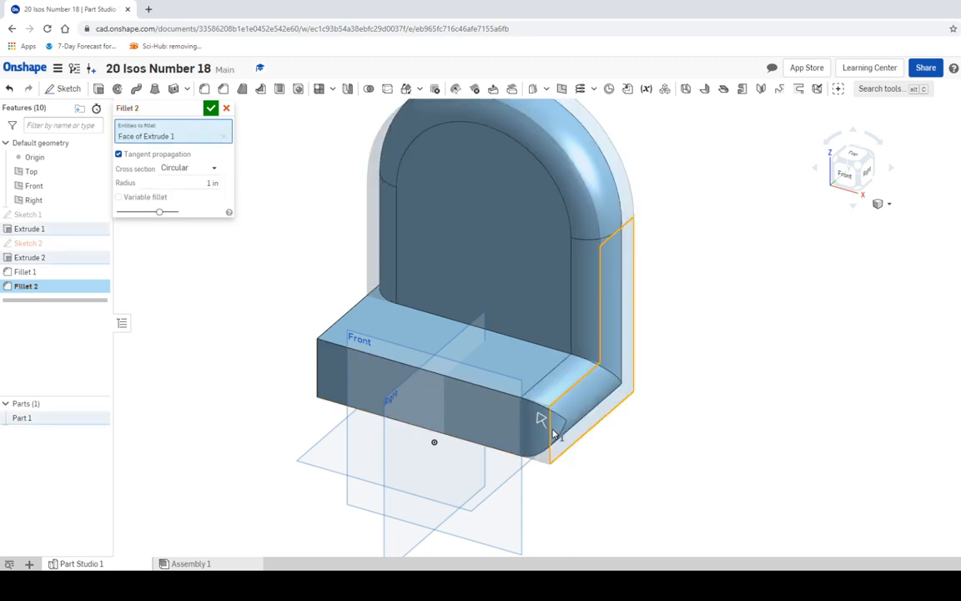
click(226, 108)
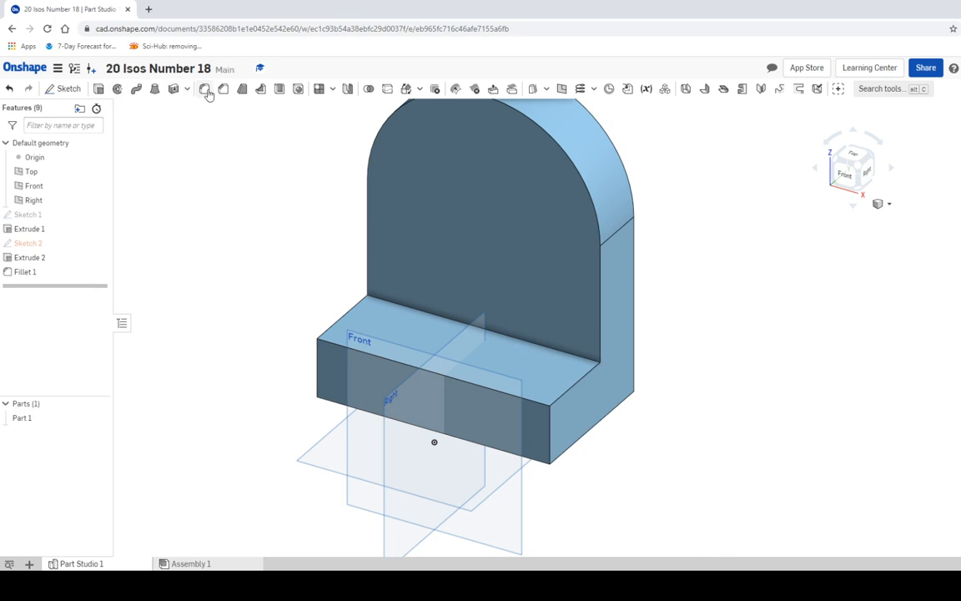
Fillet the two front vertical corner edges of the base block with a 1 in radius.
click(204, 88)
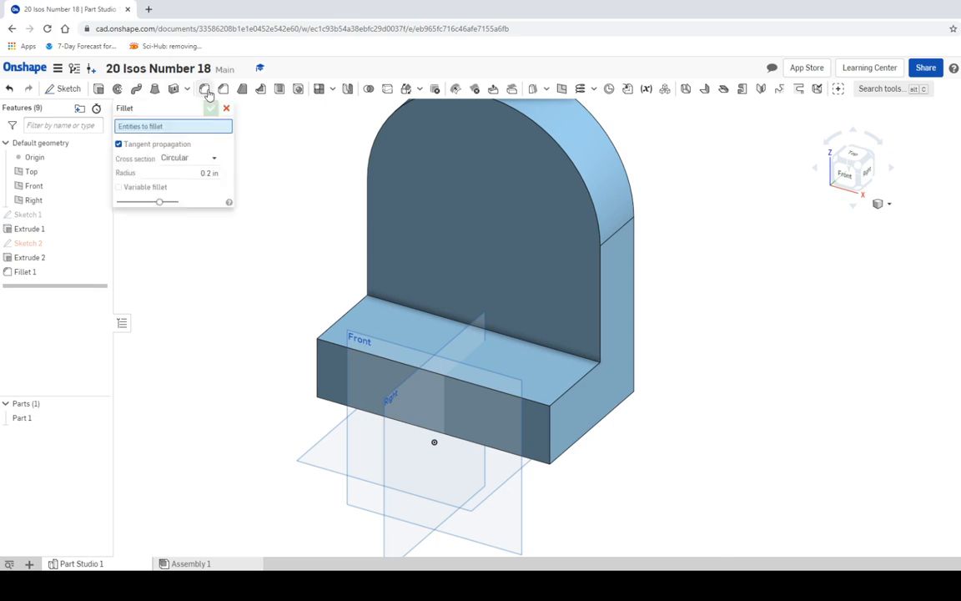
click(188, 171)
text(1)
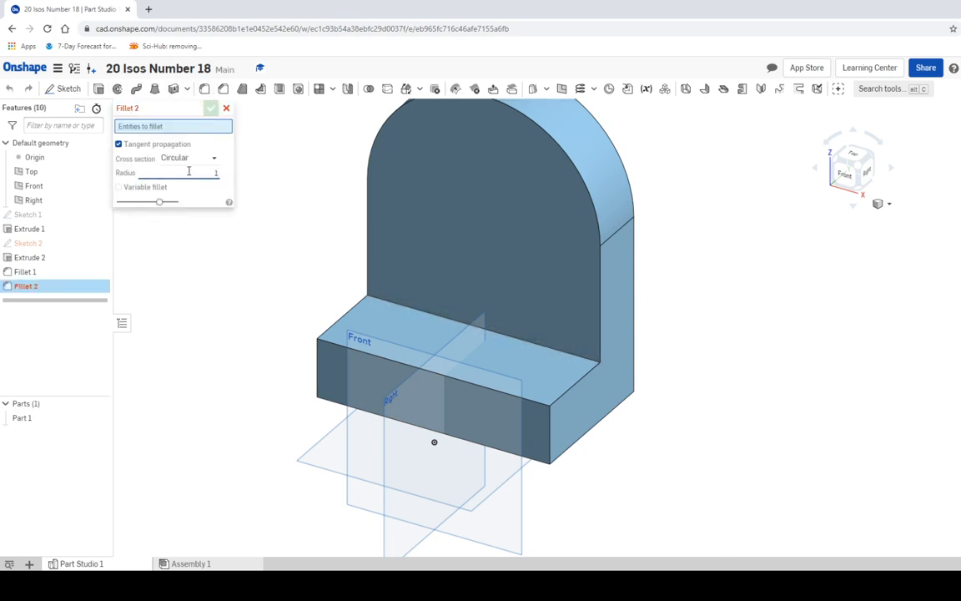
key(Return)
click(551, 427)
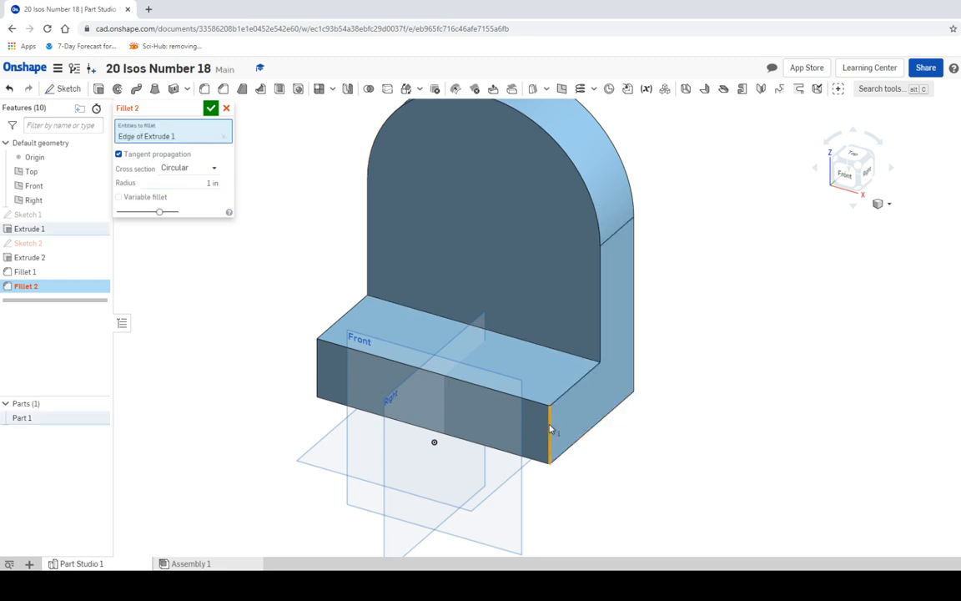
click(318, 368)
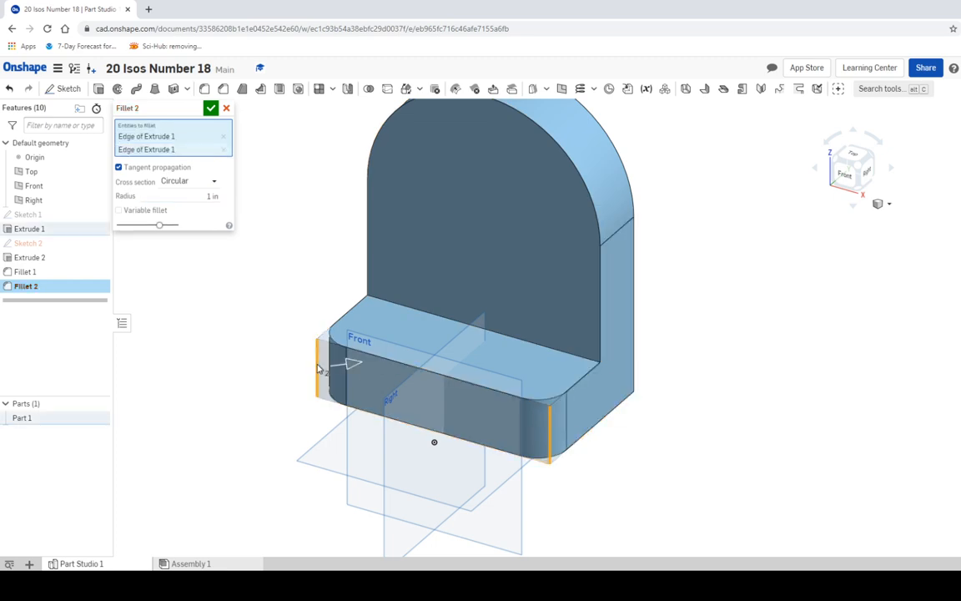
click(212, 108)
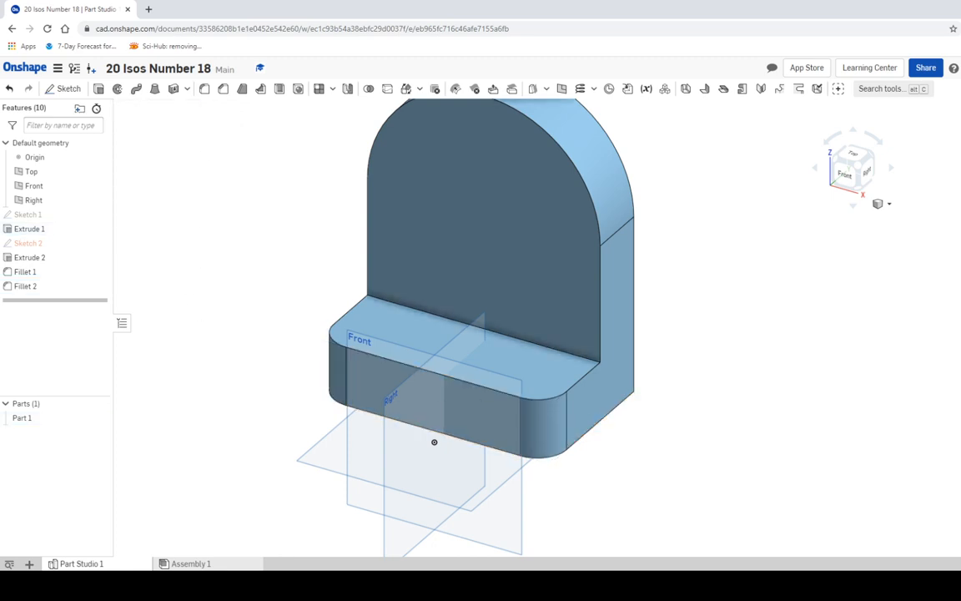
Check the OneNote reference drawing, then sketch a center point rectangle about 3.85 by 1.67 in on the base's upper face, centred on the front edge's midpoint.
key(alt+Tab)
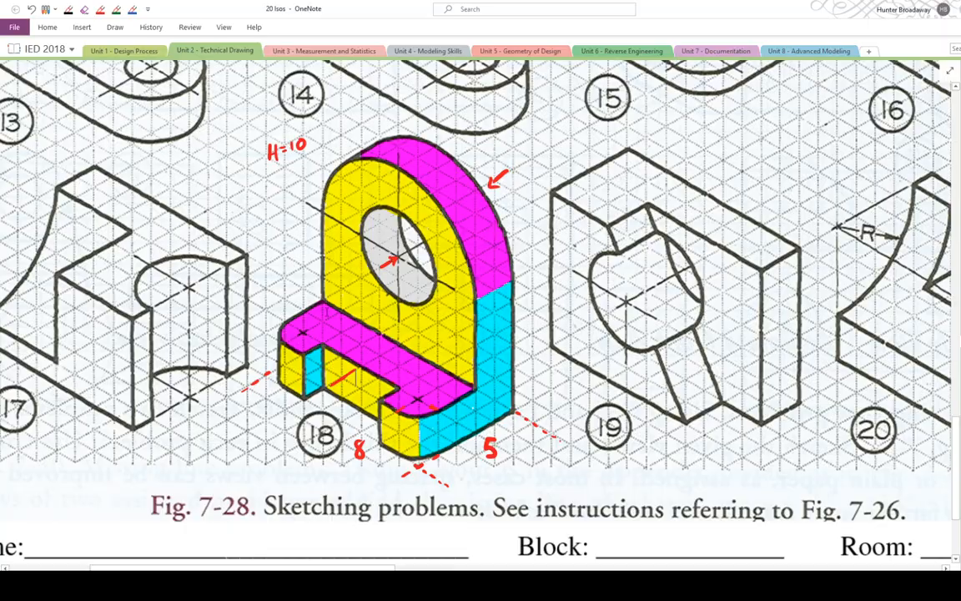
key(alt+Tab)
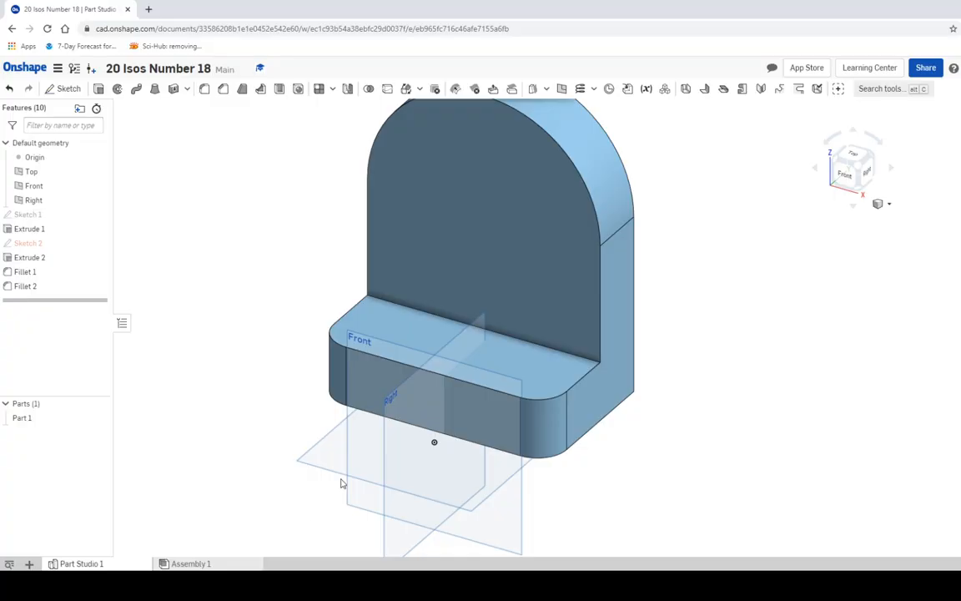
click(64, 89)
click(421, 334)
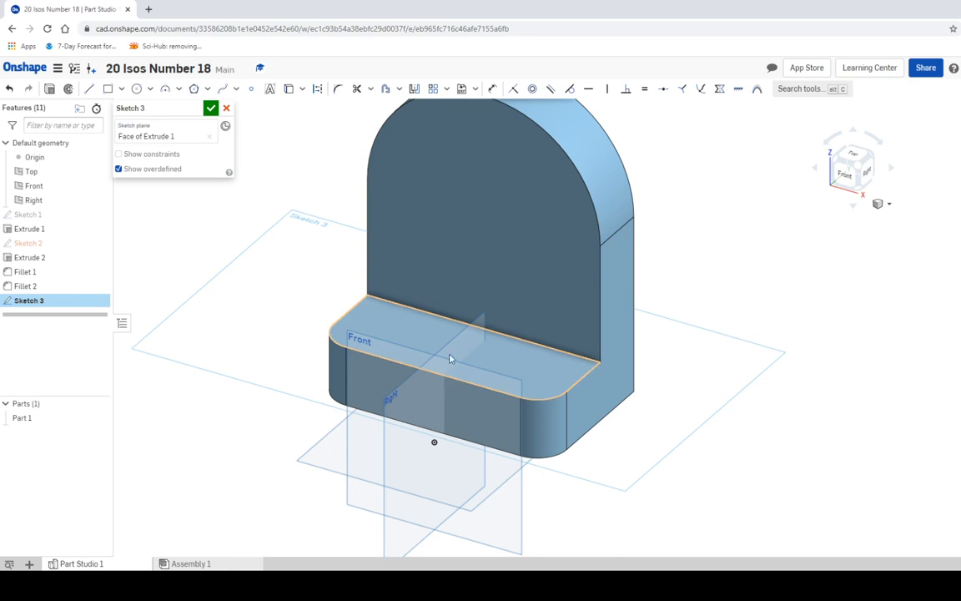
click(849, 155)
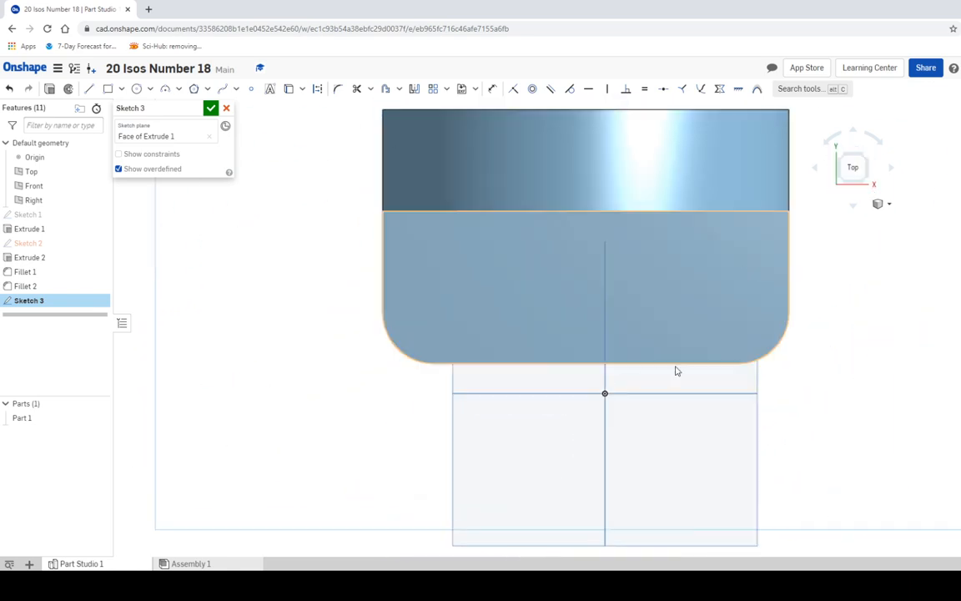
click(121, 89)
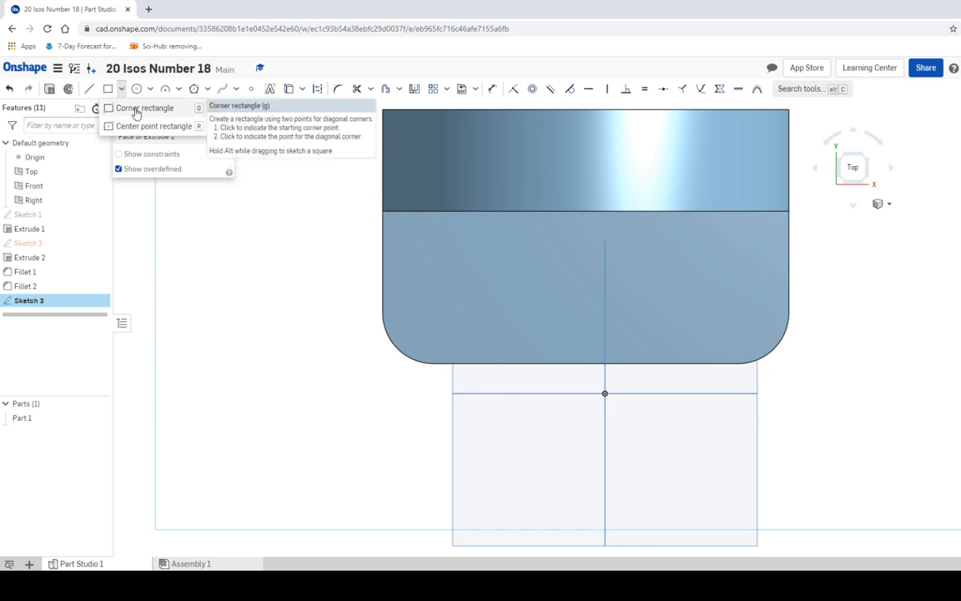
click(136, 127)
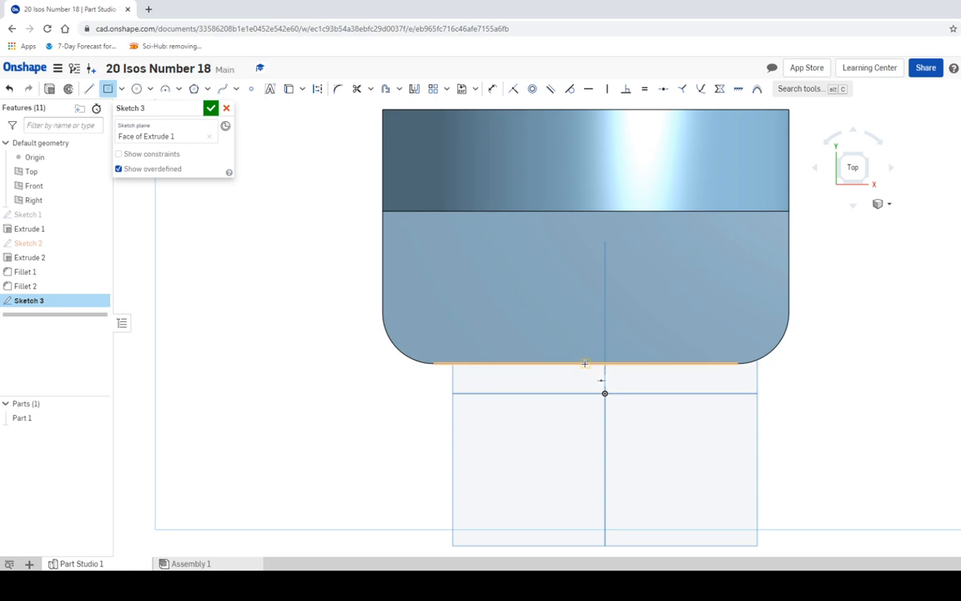
click(586, 363)
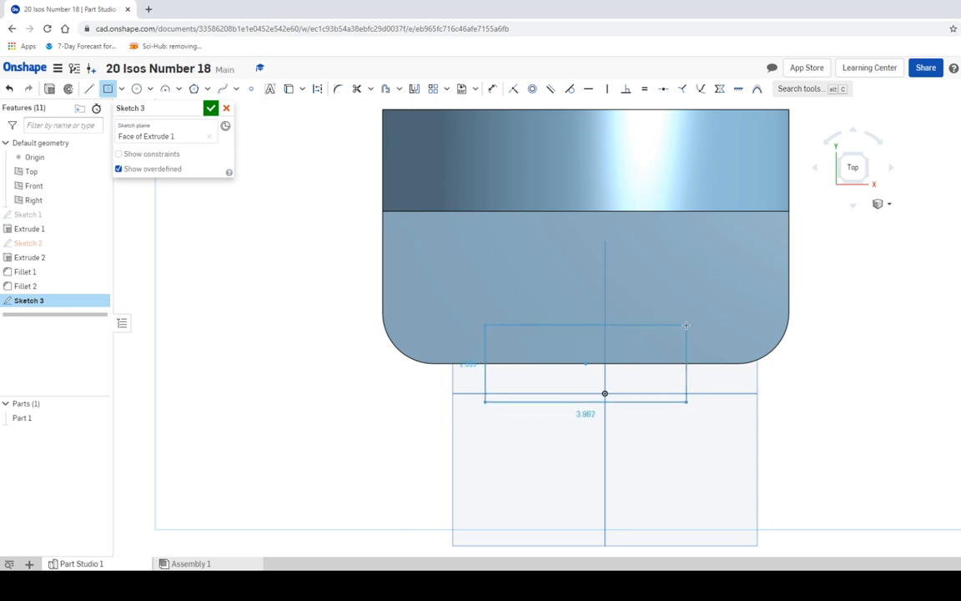
click(683, 321)
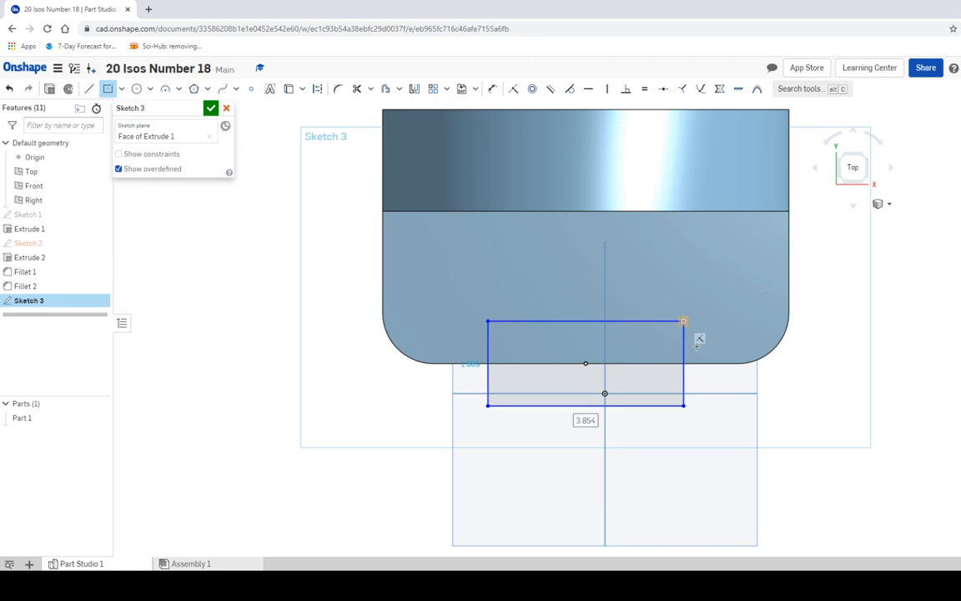
Consult the reference drawing, dimension the rectangle 2 in deep and 4 in wide, and finish the sketch.
key(alt+Tab)
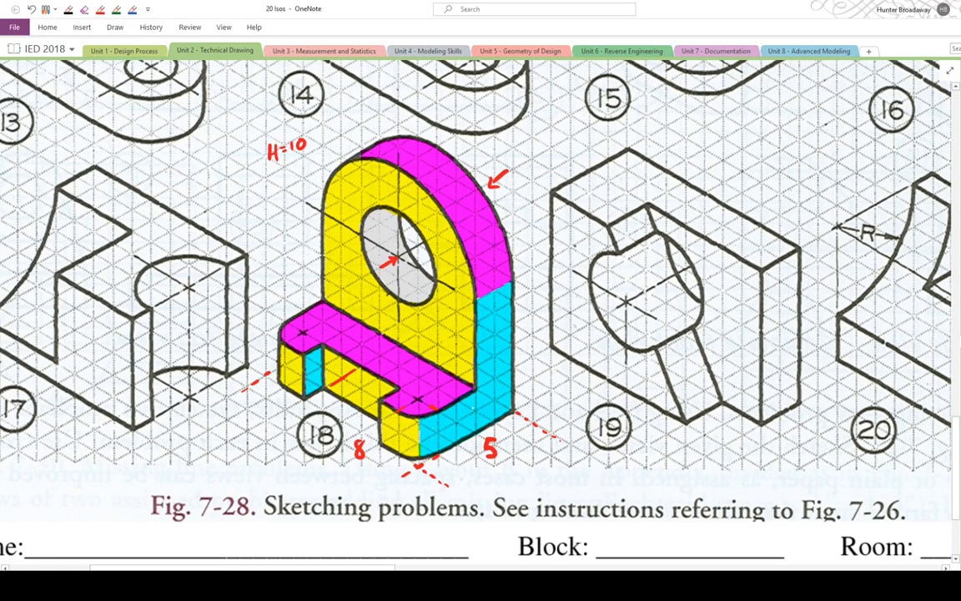
key(alt+Tab)
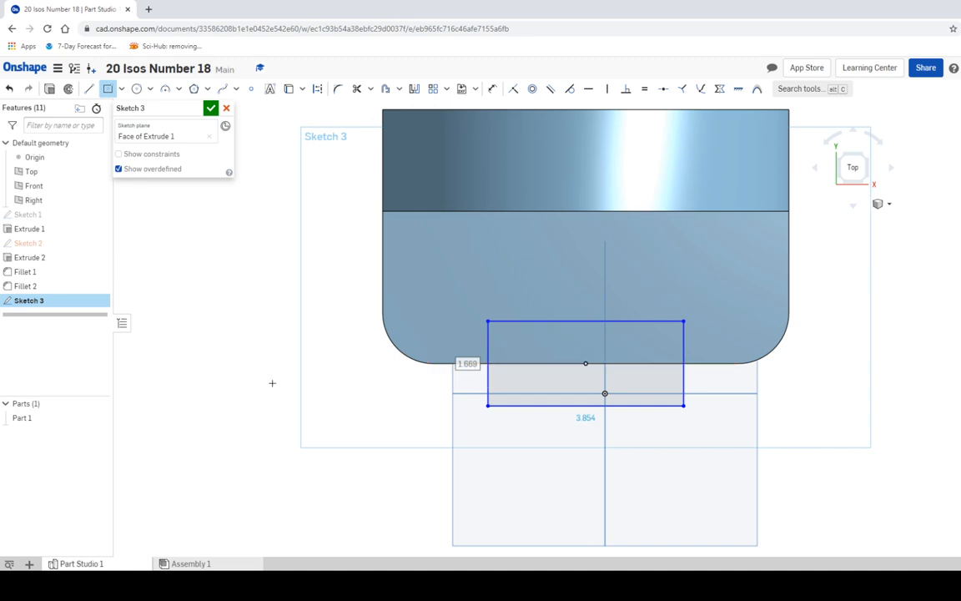
text(2)
key(Return)
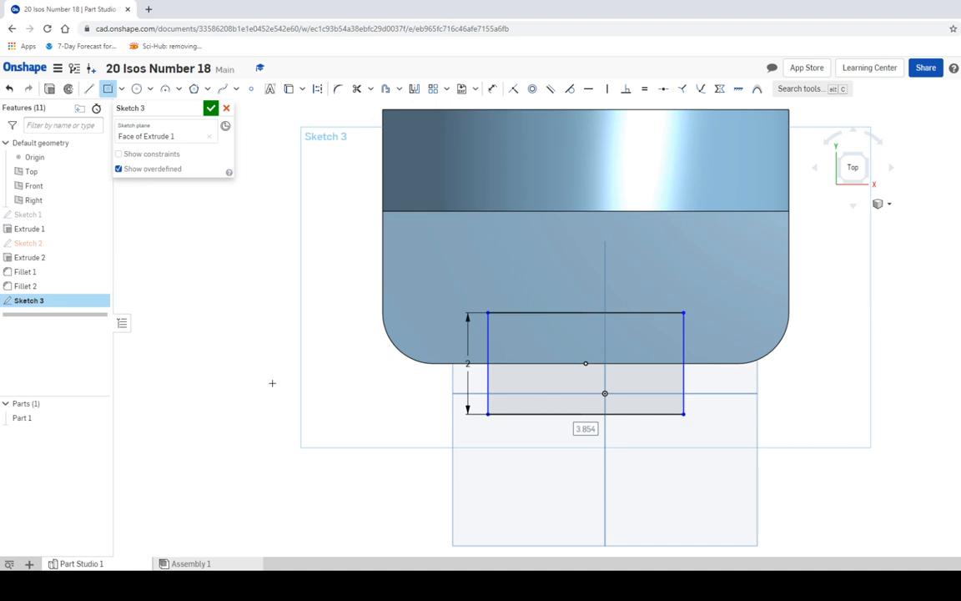
text(4)
key(Return)
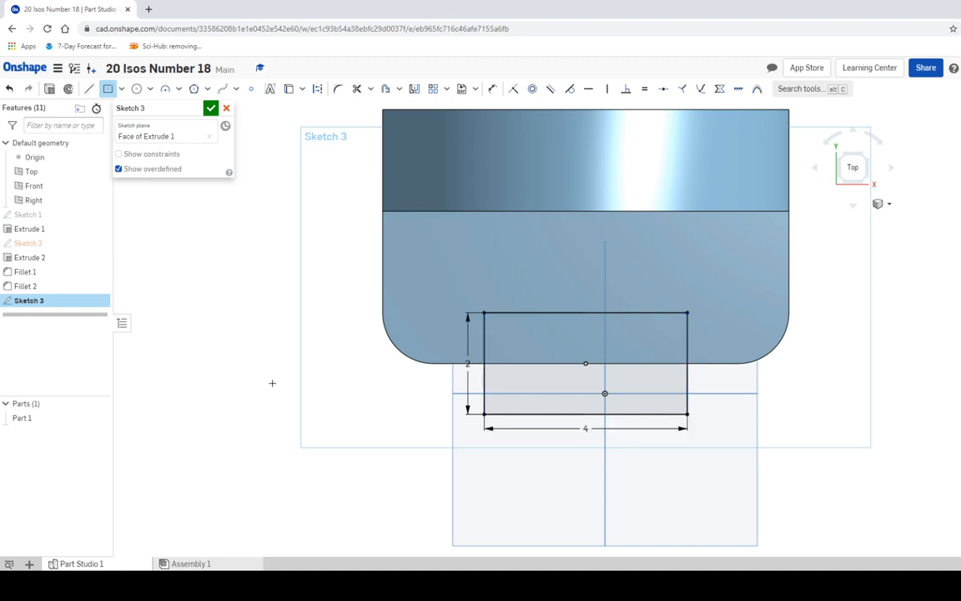
click(210, 109)
Cut the notch through the base's front by extruding the rectangle's inner region downward about 3.4 in as a Remove operation.
click(867, 183)
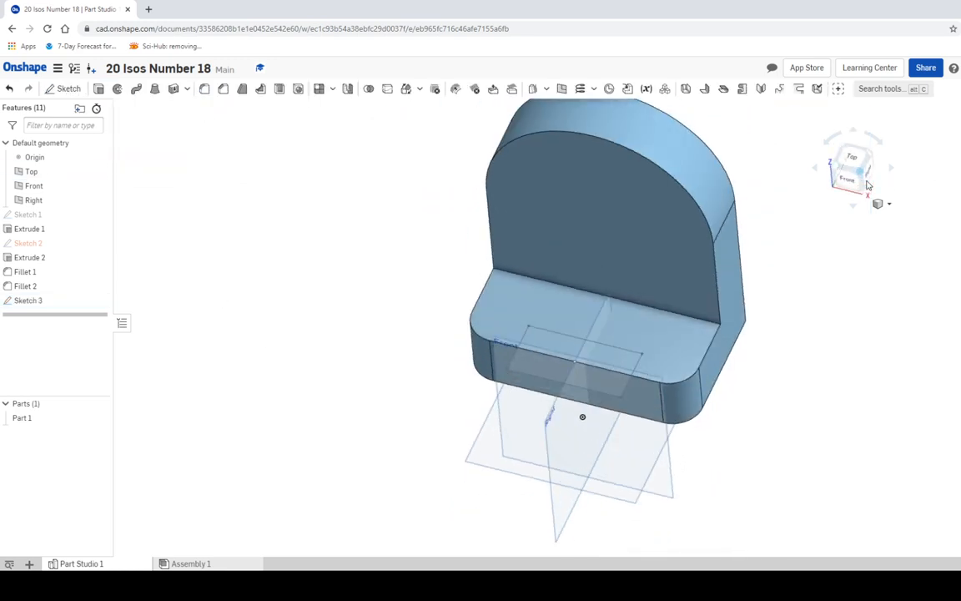
scroll(578, 397, up, 3)
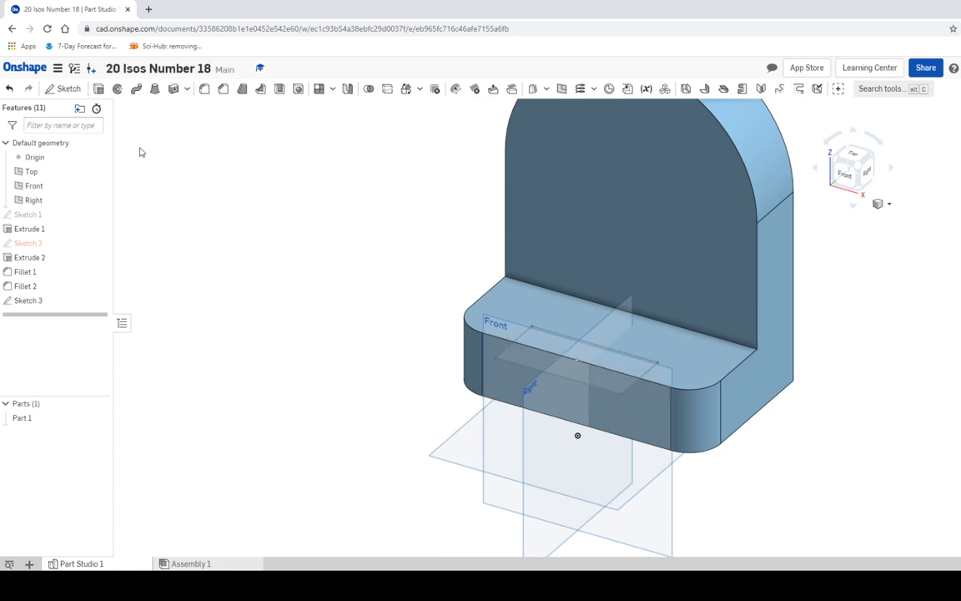
click(98, 88)
click(178, 137)
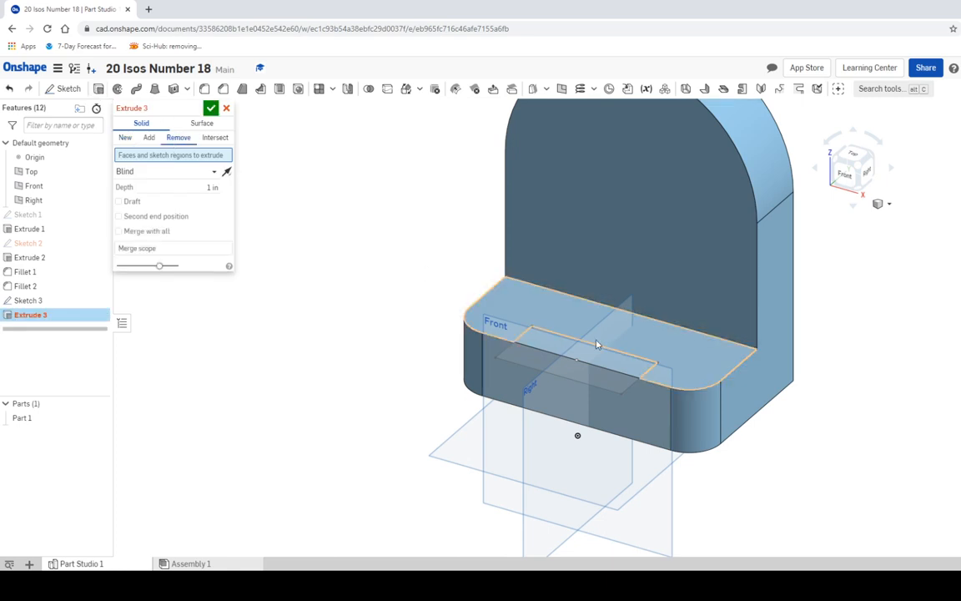
click(629, 373)
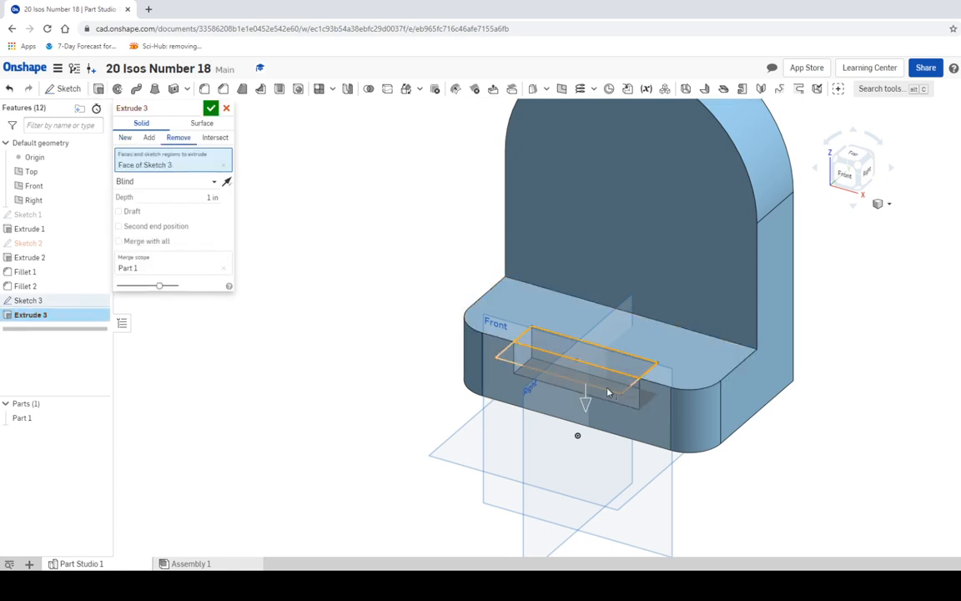
drag(584, 432, 584, 472)
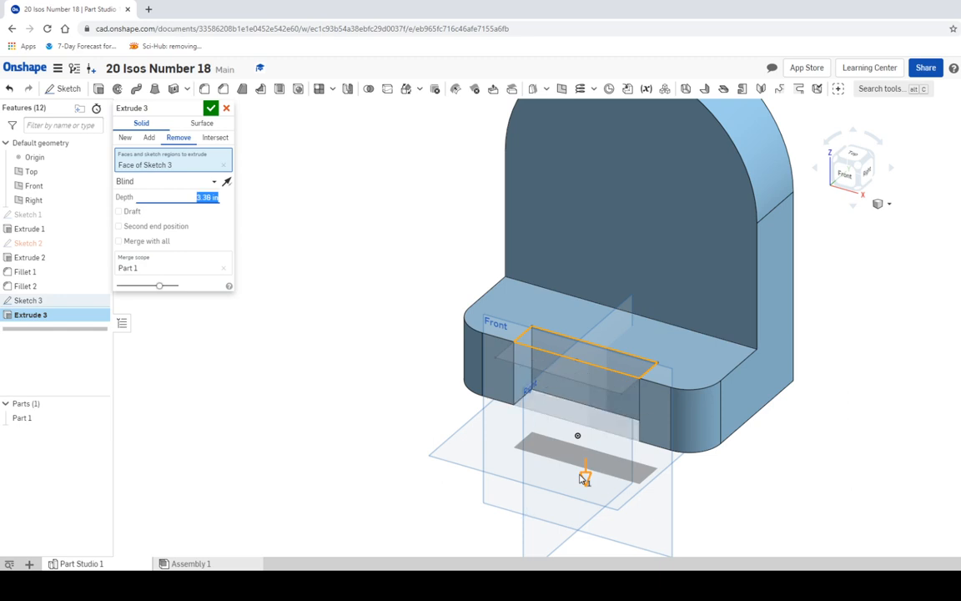
click(209, 109)
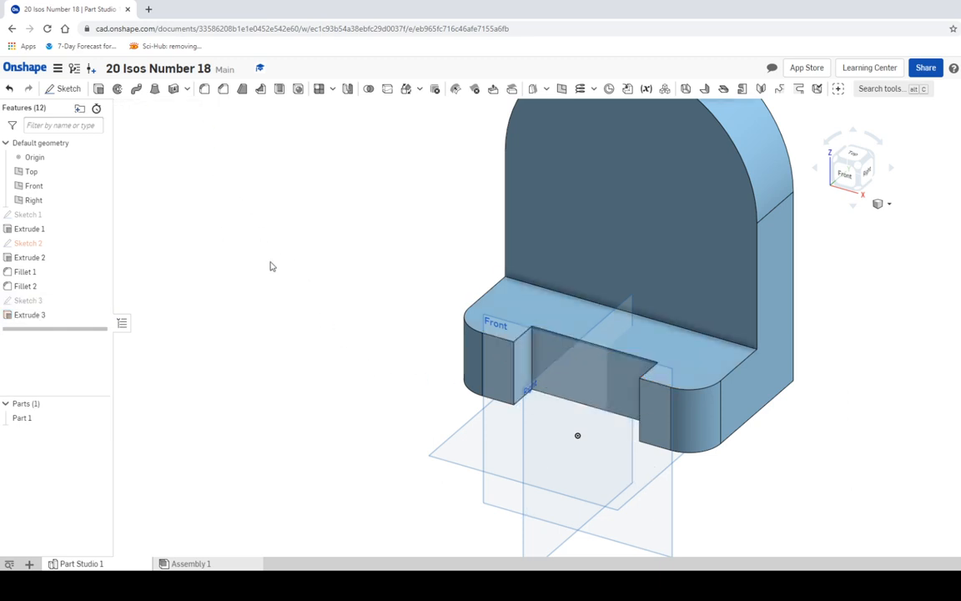
Consult the reference drawing and sketch a 4 in diameter circle on the upright wall's front face, concentric with its rounded top.
click(859, 167)
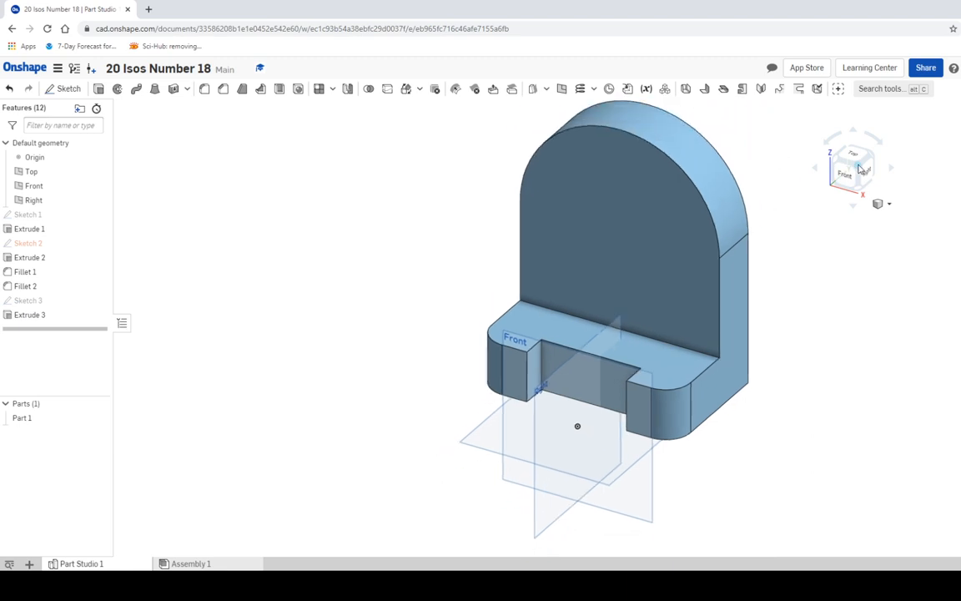
middle_drag(803, 253, 737, 312)
scroll(704, 301, up, 2)
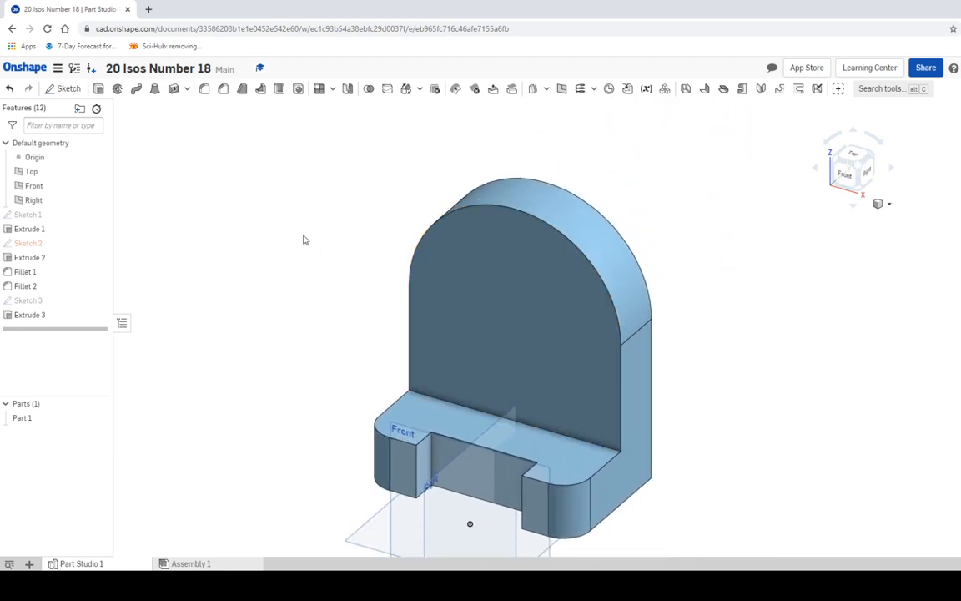
click(67, 90)
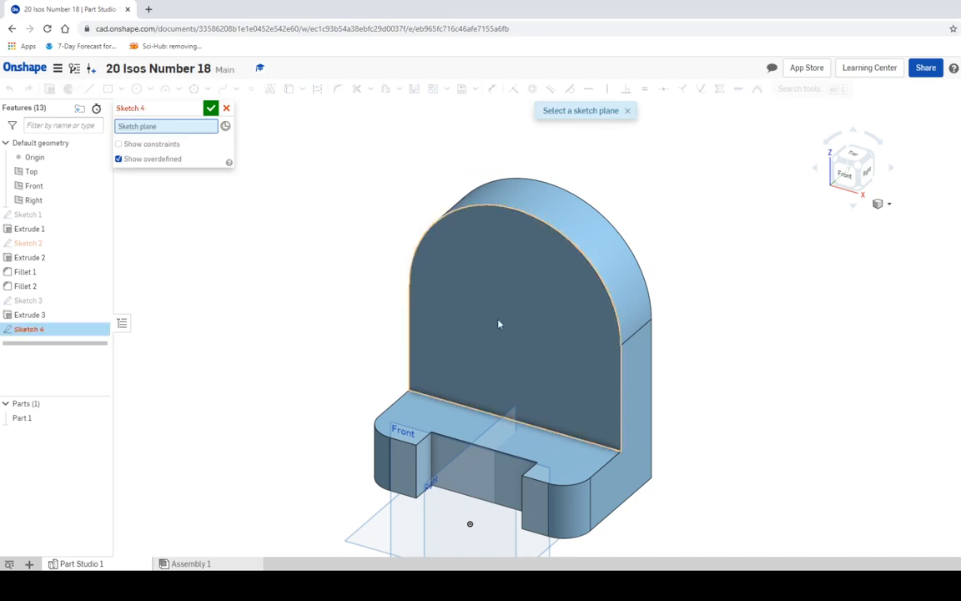
click(507, 283)
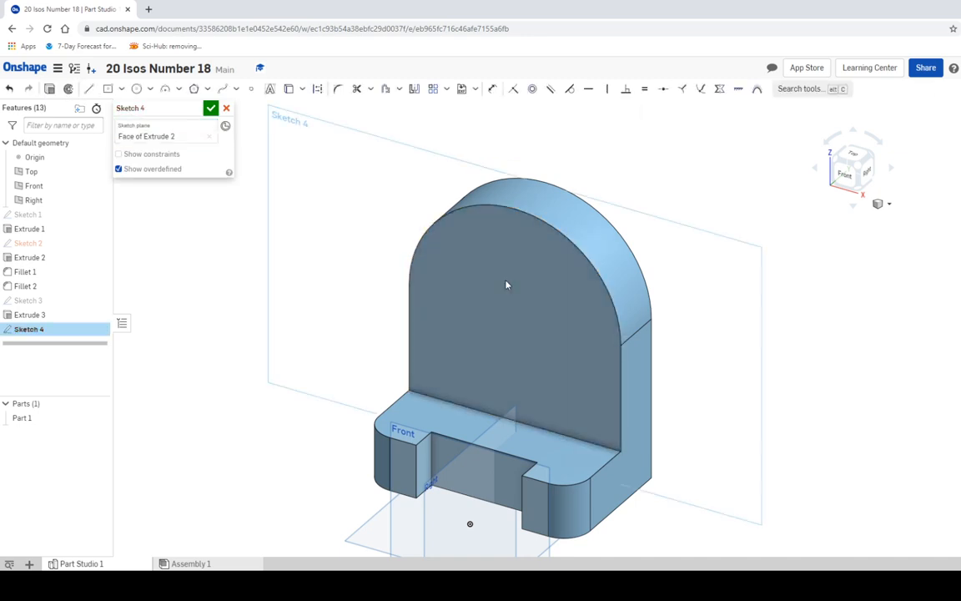
key(n)
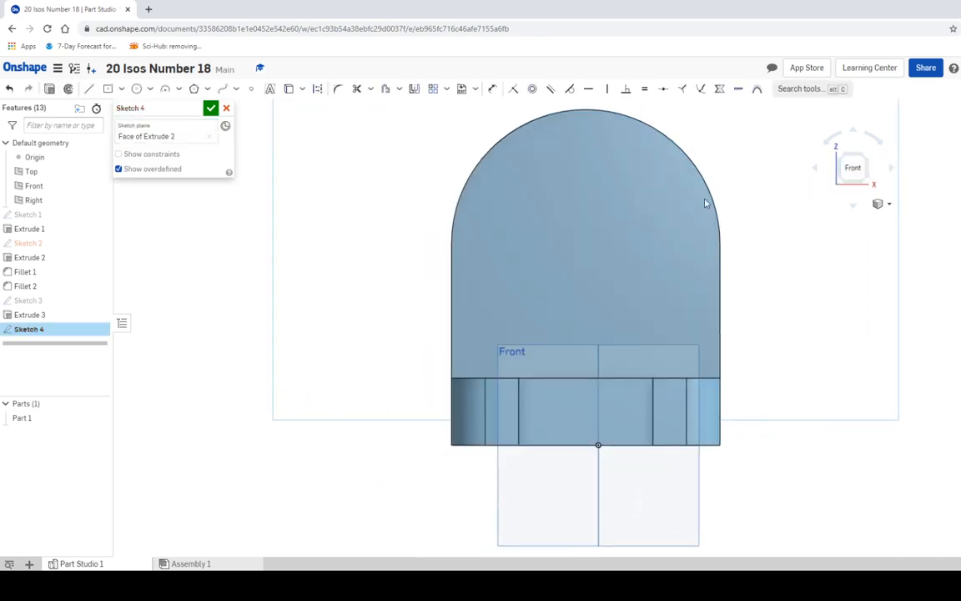
scroll(507, 251, up, 4)
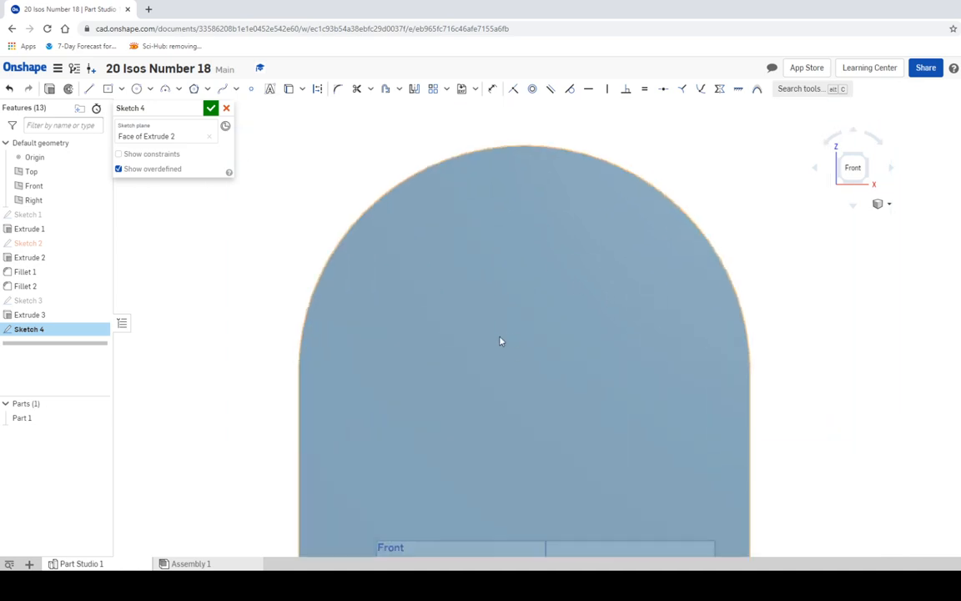
key(alt+Tab)
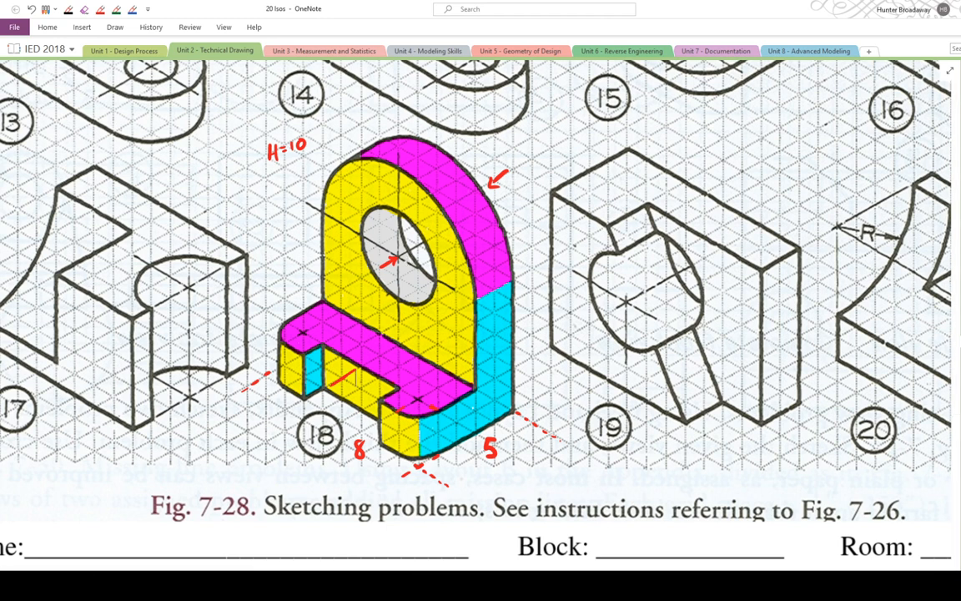
click(311, 586)
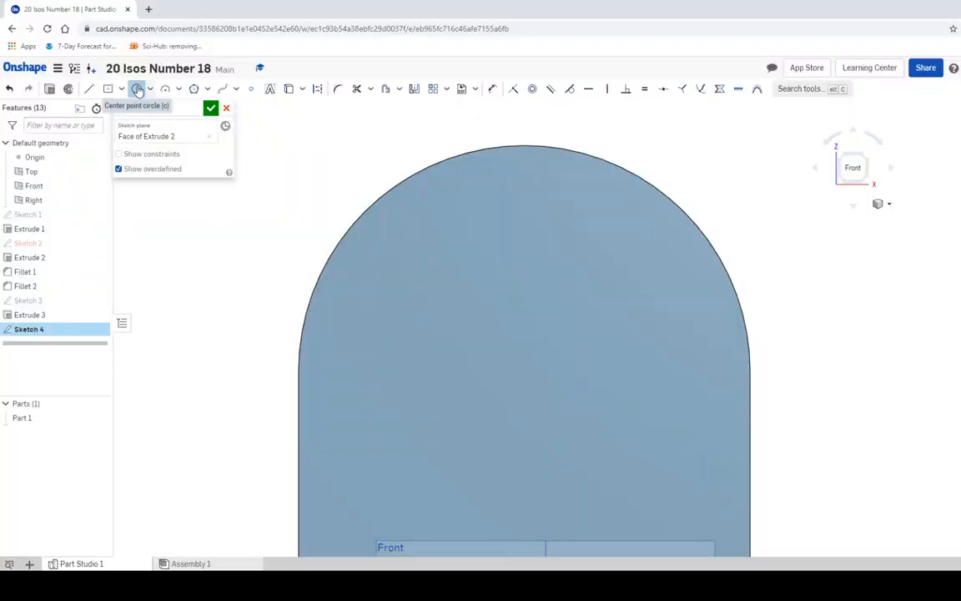
click(136, 88)
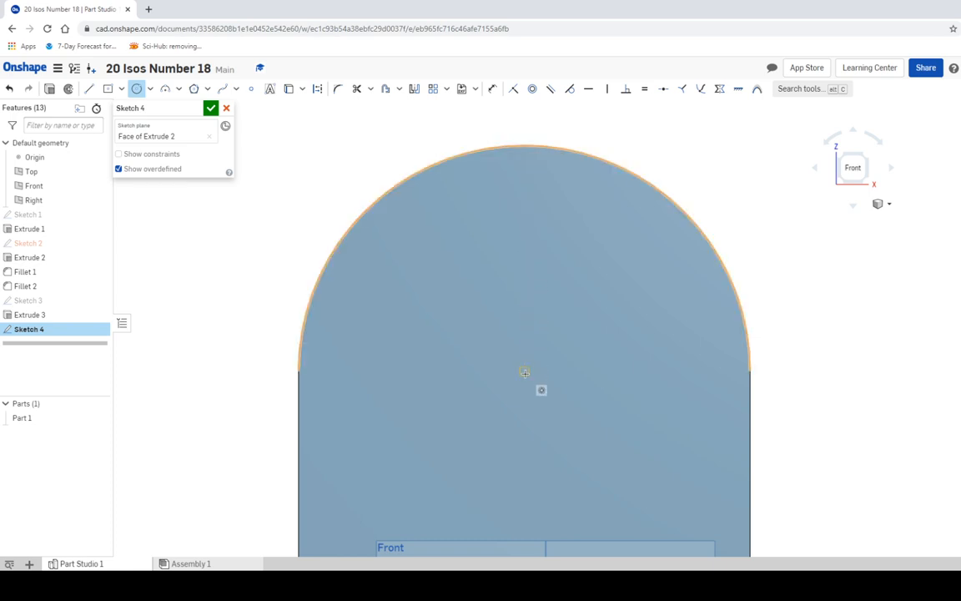
click(525, 372)
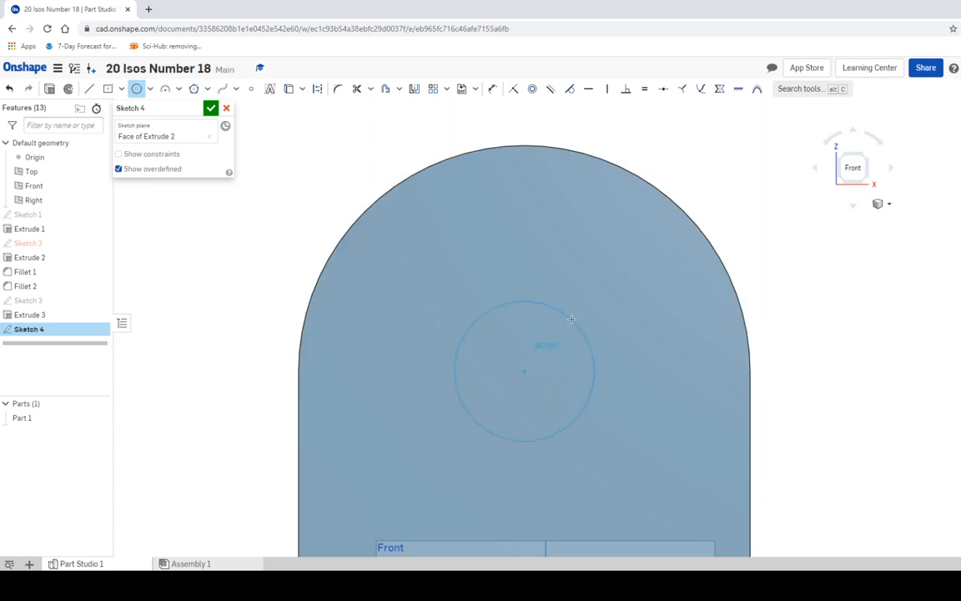
click(603, 281)
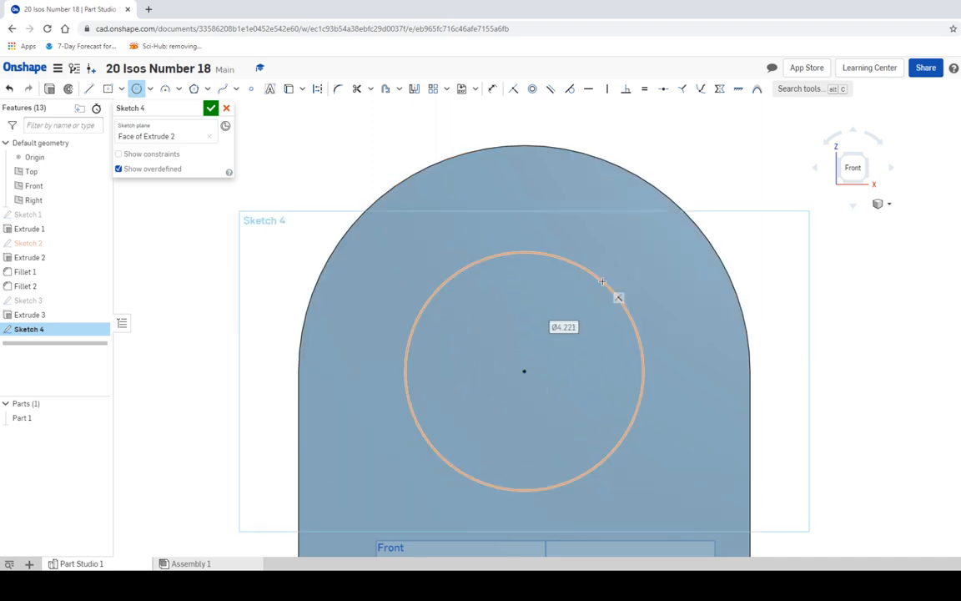
text(4)
key(Return)
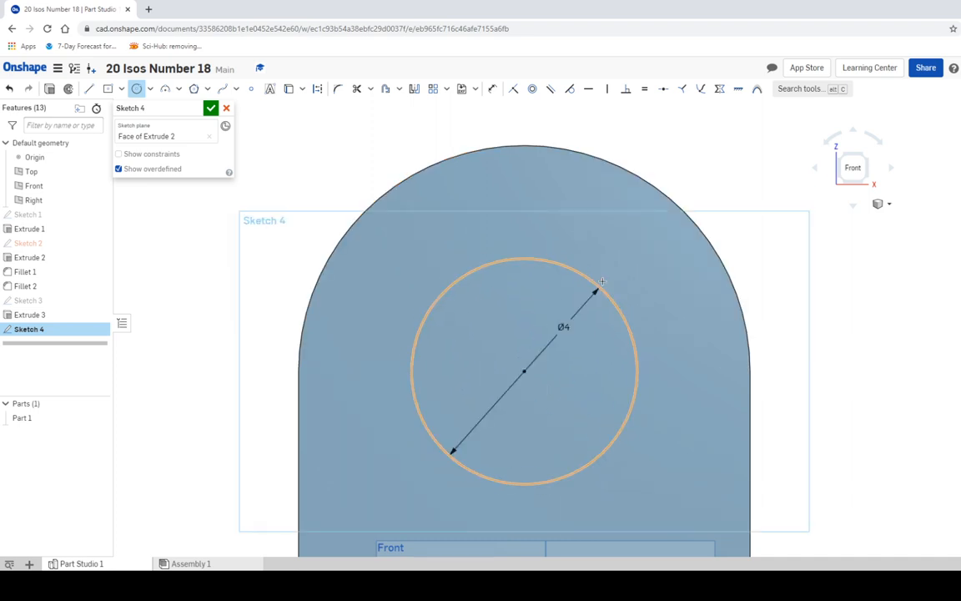
Finish the circle sketch and cut the hole through the upright wall by extruding the circle about 4.1 in backward as a Remove operation.
click(211, 108)
click(868, 158)
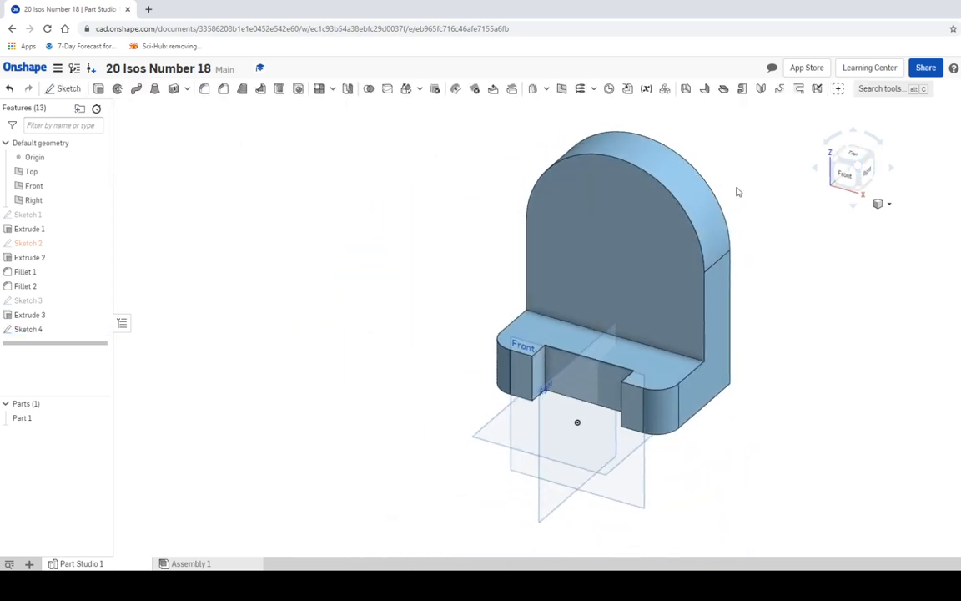
click(100, 90)
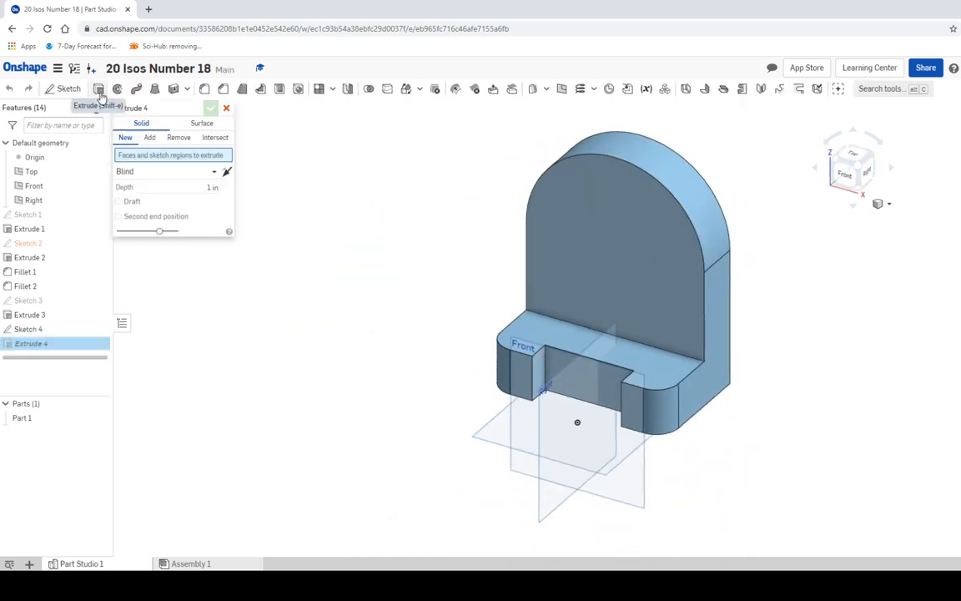
click(177, 137)
click(635, 244)
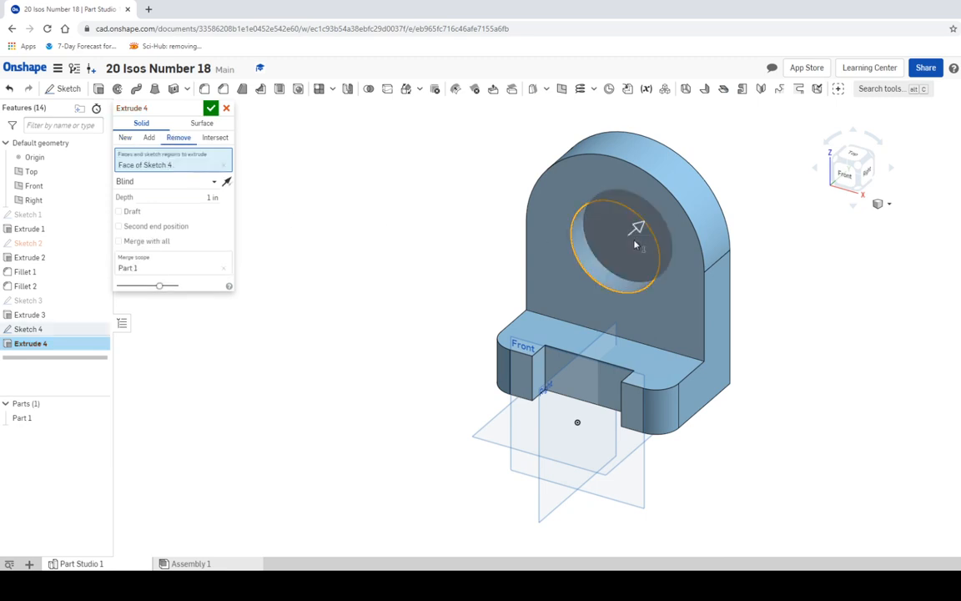
drag(638, 221, 705, 177)
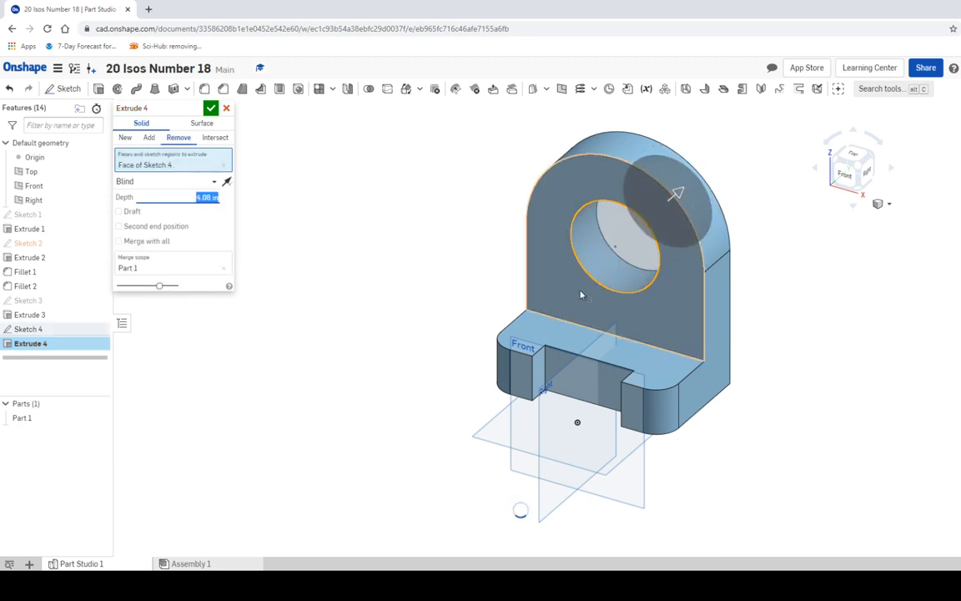
click(211, 110)
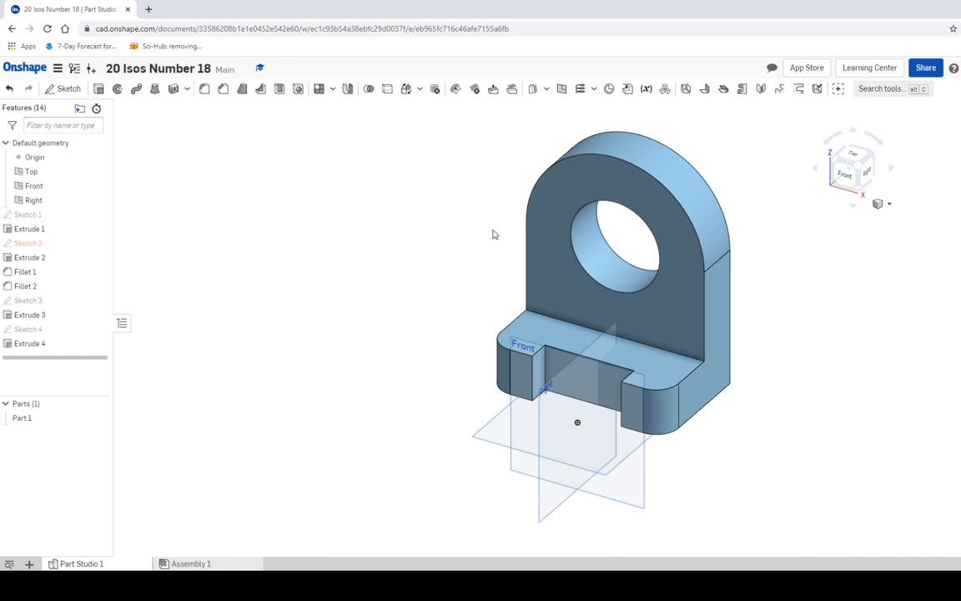
Compare the finished part with problem 18 on the OneNote reference drawing, then return to the Onshape model.
scroll(417, 284, up, 5)
middle_drag(404, 288, 288, 257)
click(304, 585)
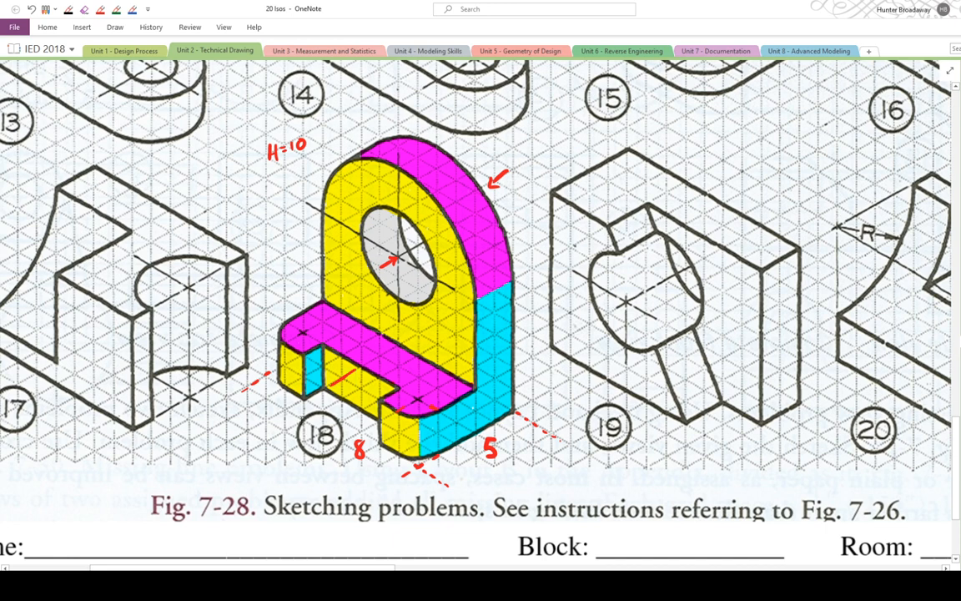
key(alt+Tab)
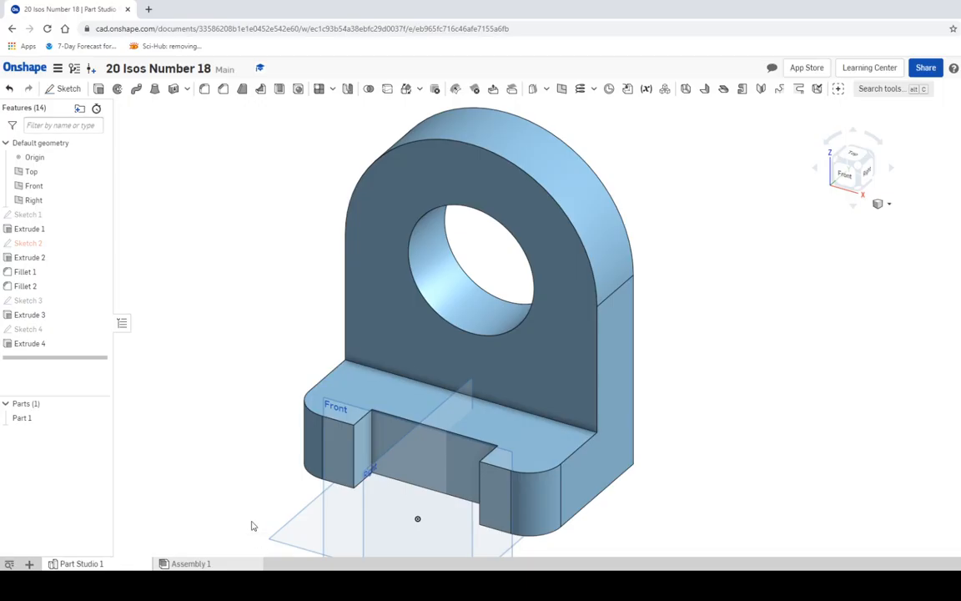